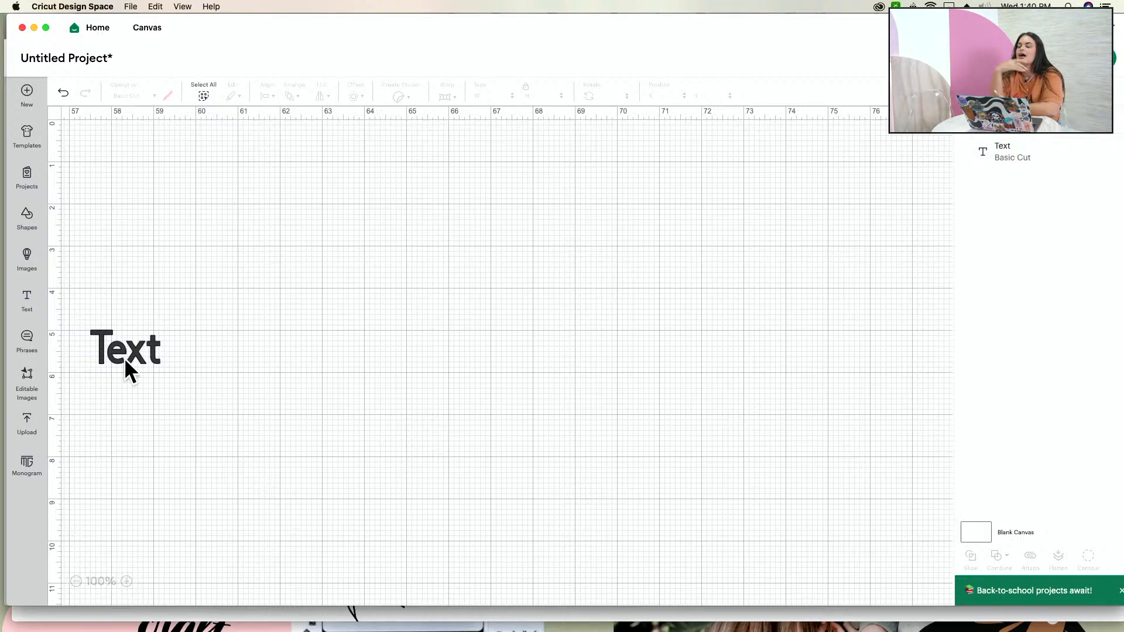
- Enlarge the placeholder text to about 6.82 by 3.3 inches and move it toward the middle of the canvas
click(125, 358)
drag(166, 366, 386, 471)
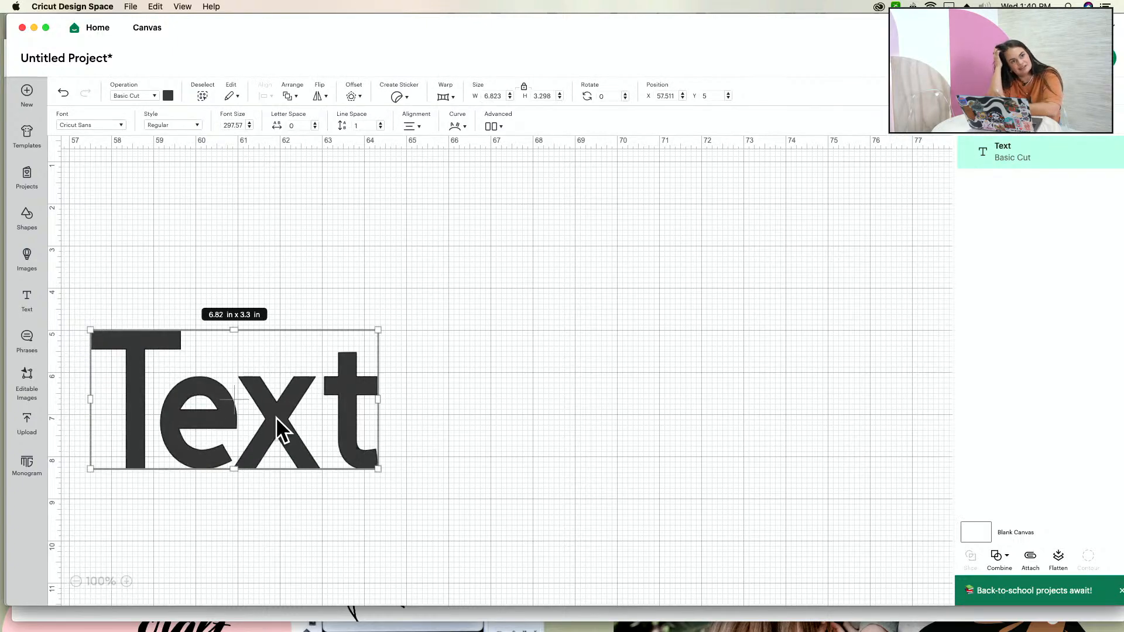
drag(281, 431, 454, 366)
- Replace the placeholder text with UNWELL and reposition it at about X 59.7, Y 3.49
double_click(450, 351)
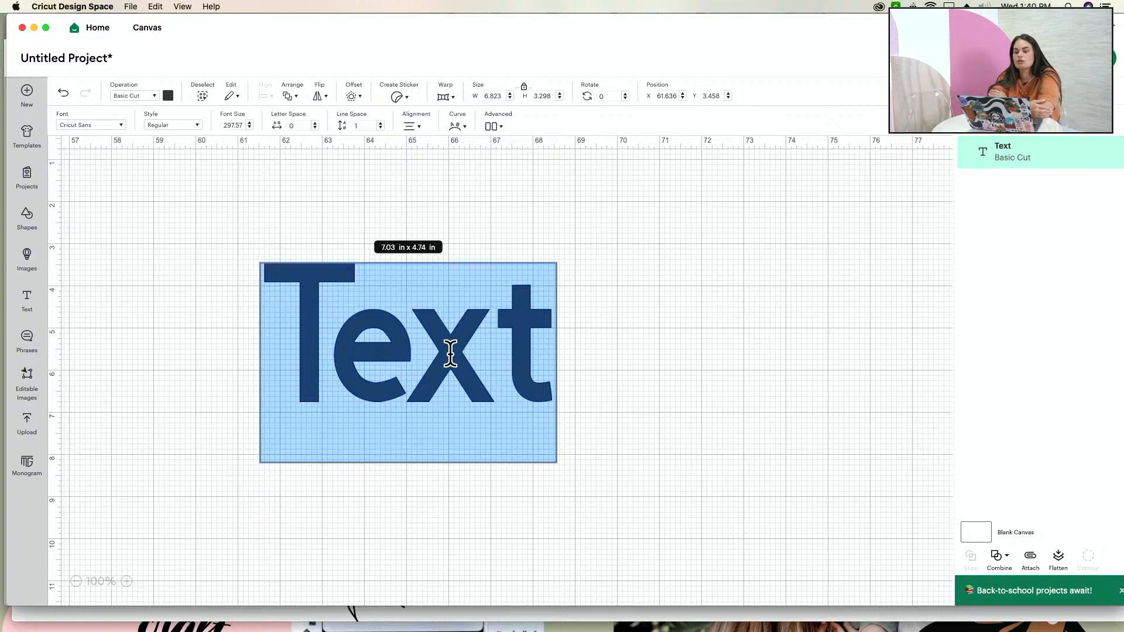
text(UNWELL)
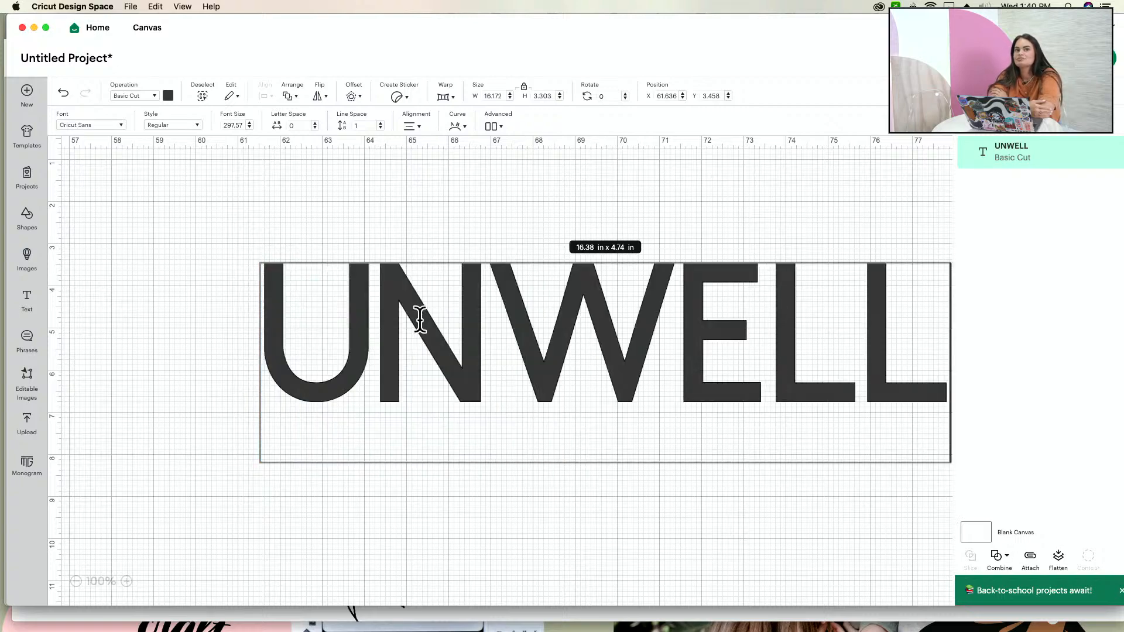
click(353, 507)
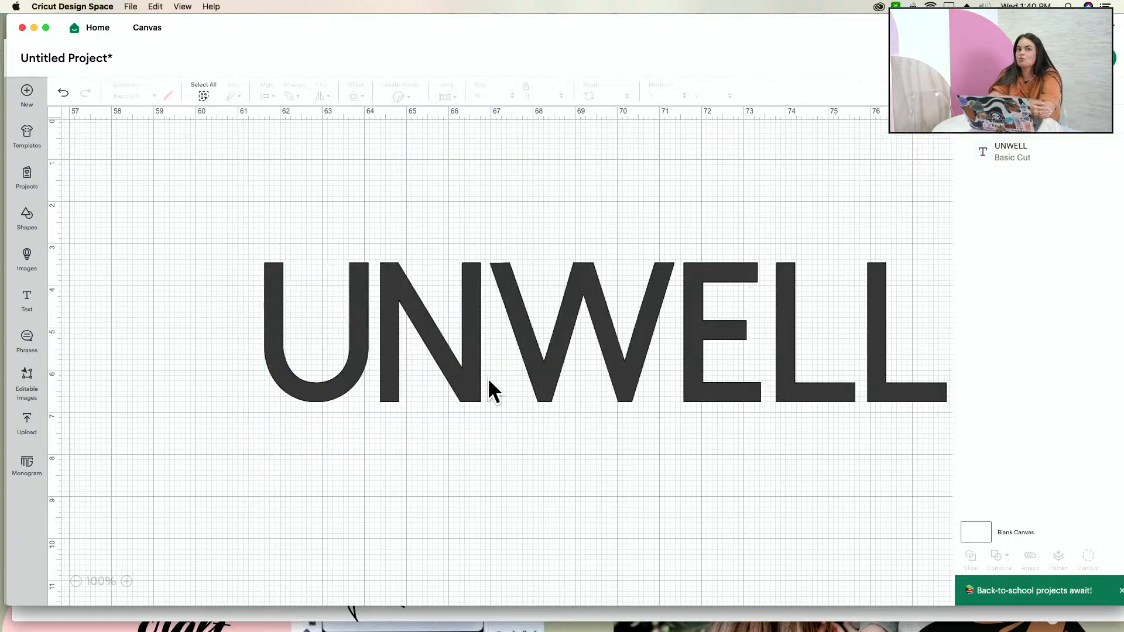
drag(489, 389, 427, 380)
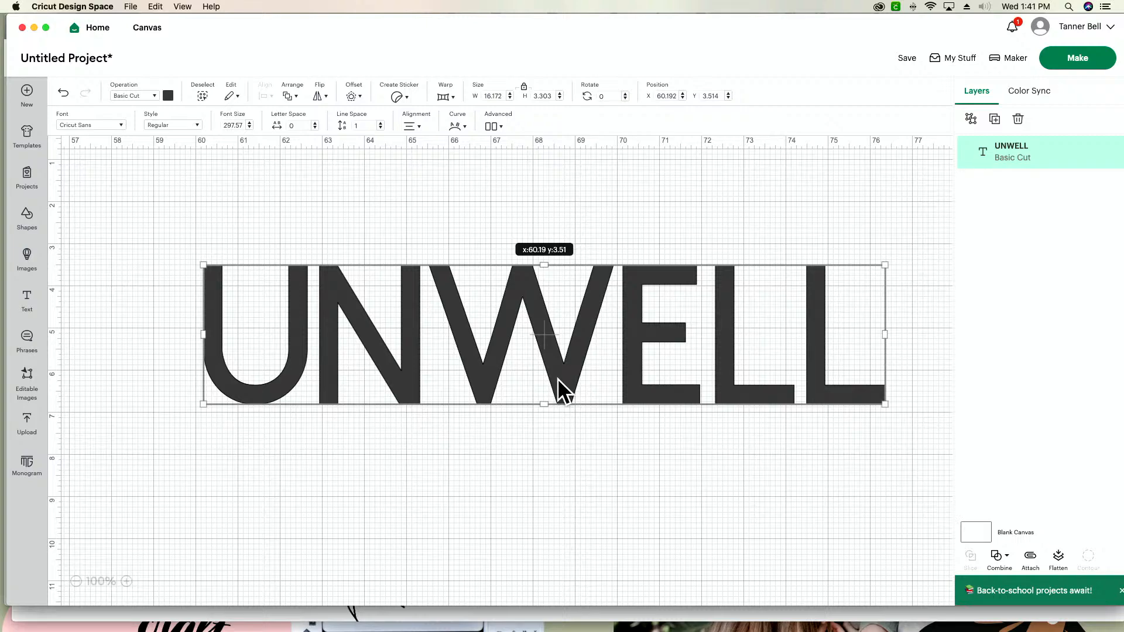
drag(557, 378, 538, 377)
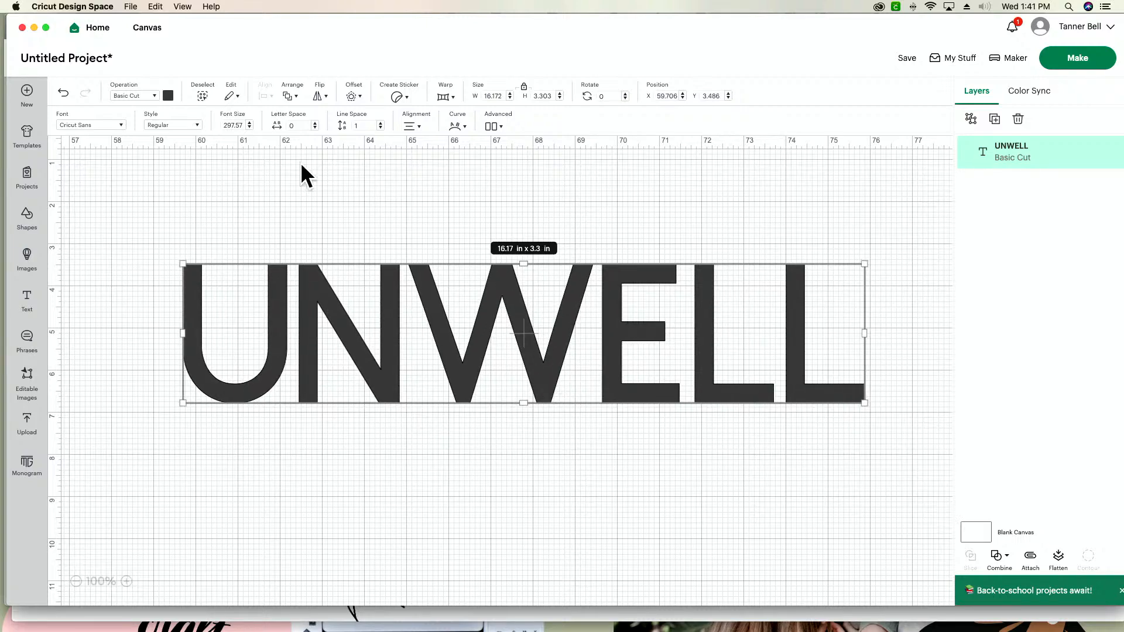
- Search the system fonts for "UNIV" with the UNWELL text selected
click(102, 130)
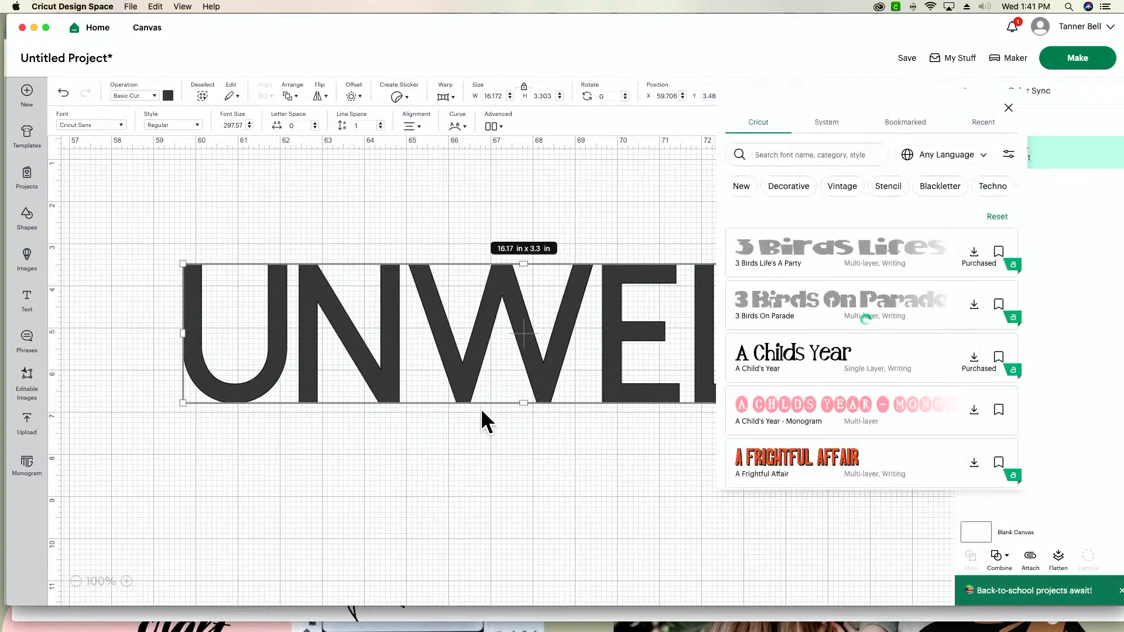
click(842, 126)
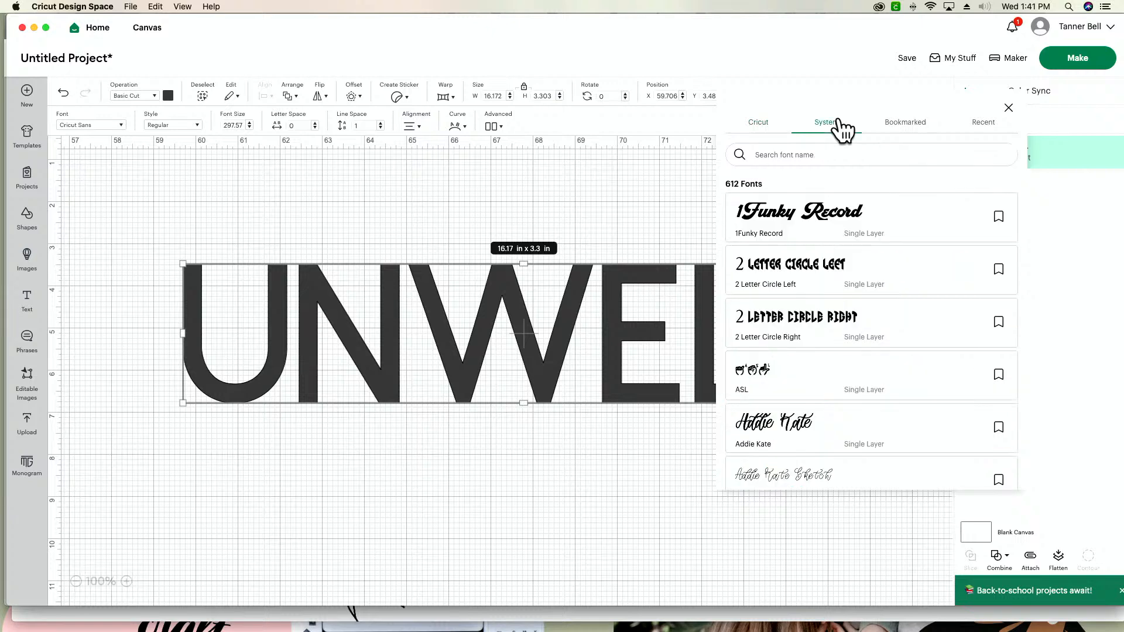
click(824, 155)
text(UNIV)
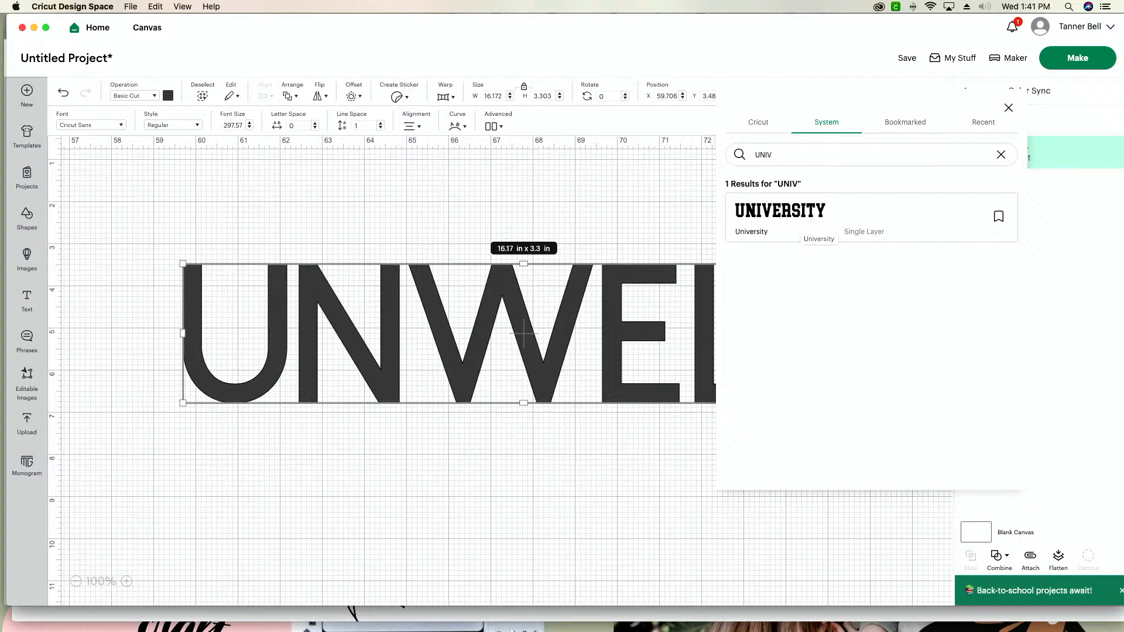
- Switch to Chrome, find the University font in the Makers Gonna Learn fonts library and download it
click(447, 610)
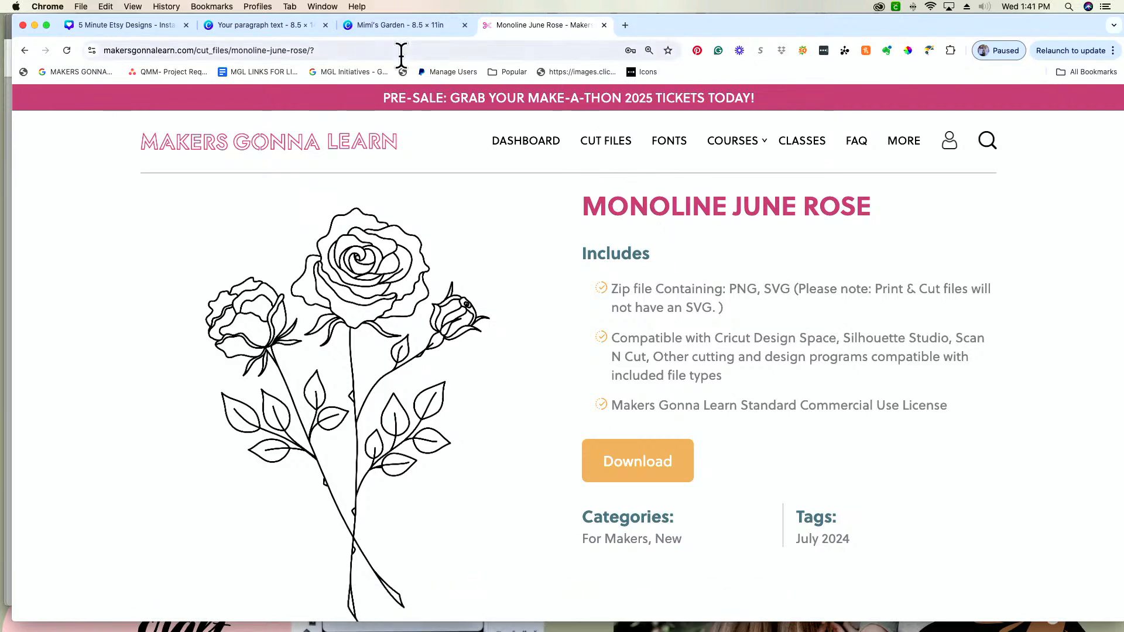
click(523, 149)
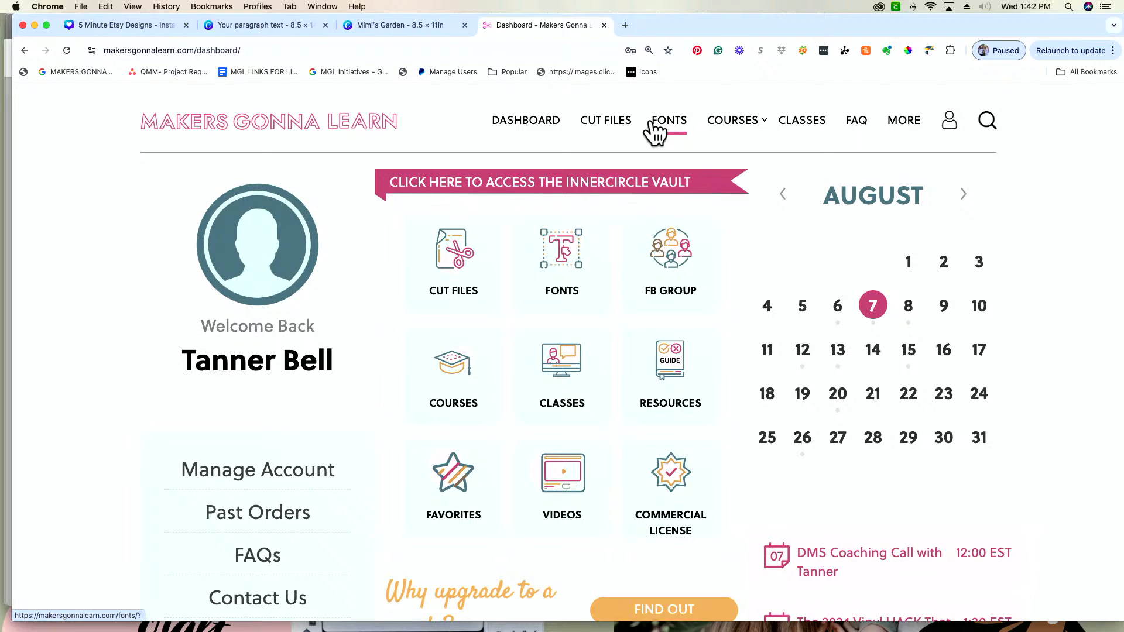
click(574, 275)
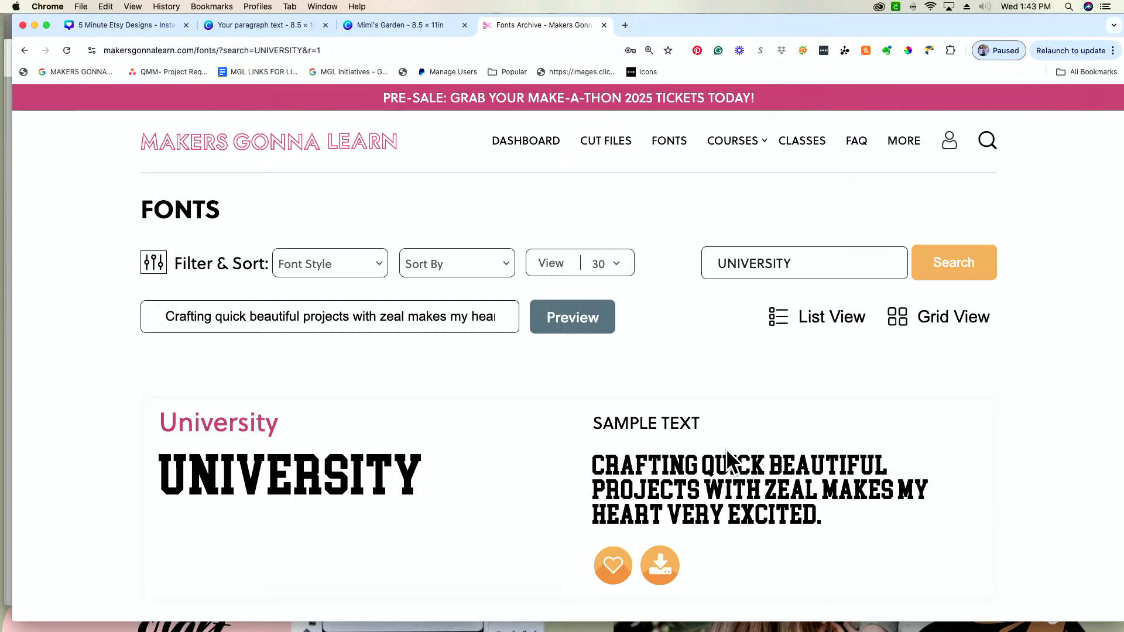
click(665, 571)
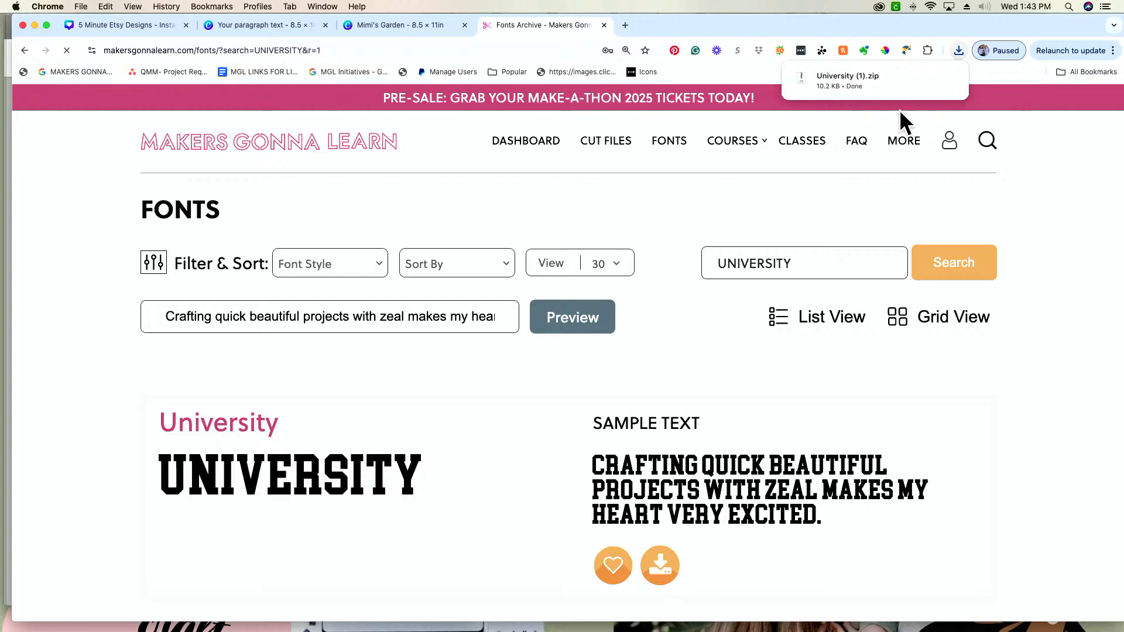
- Unzip the downloaded University (1).zip and install the University 2.otf font in Font Book
click(827, 79)
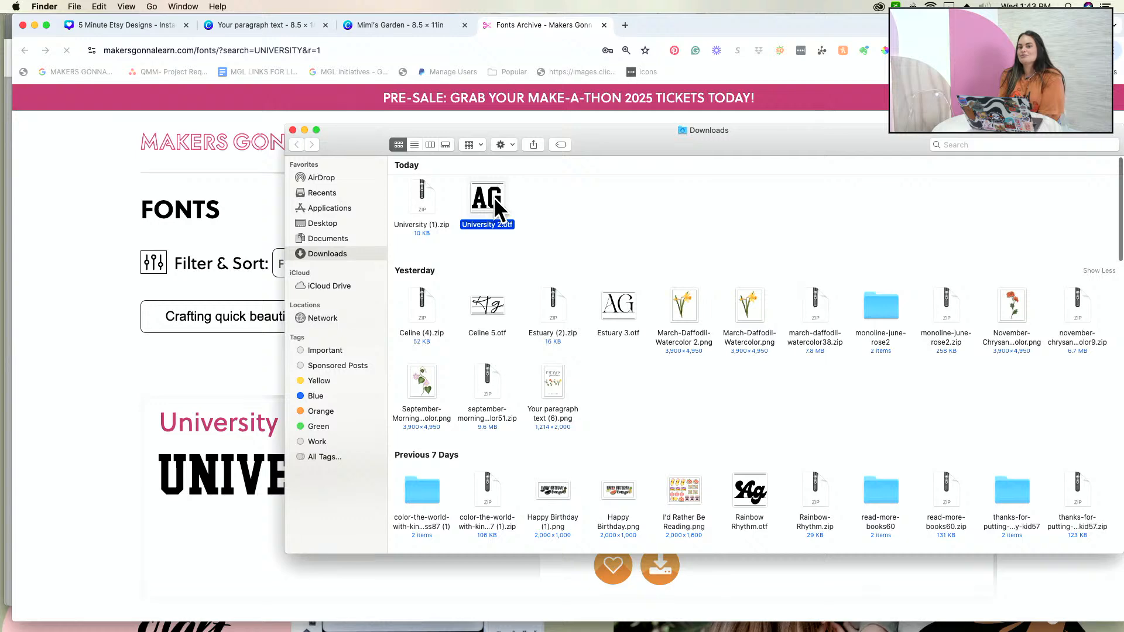
double_click(494, 197)
click(890, 352)
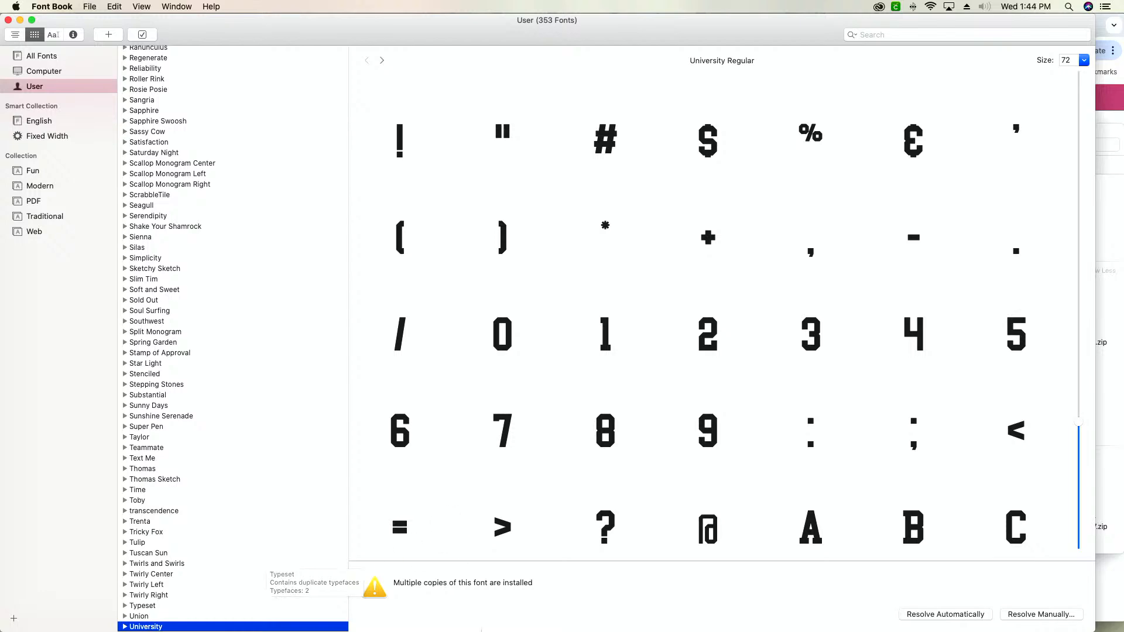
- Switch back to Cricut Design Space and save the project as UNWELL in the first listed collection
mouse_move(492, 626)
click(534, 620)
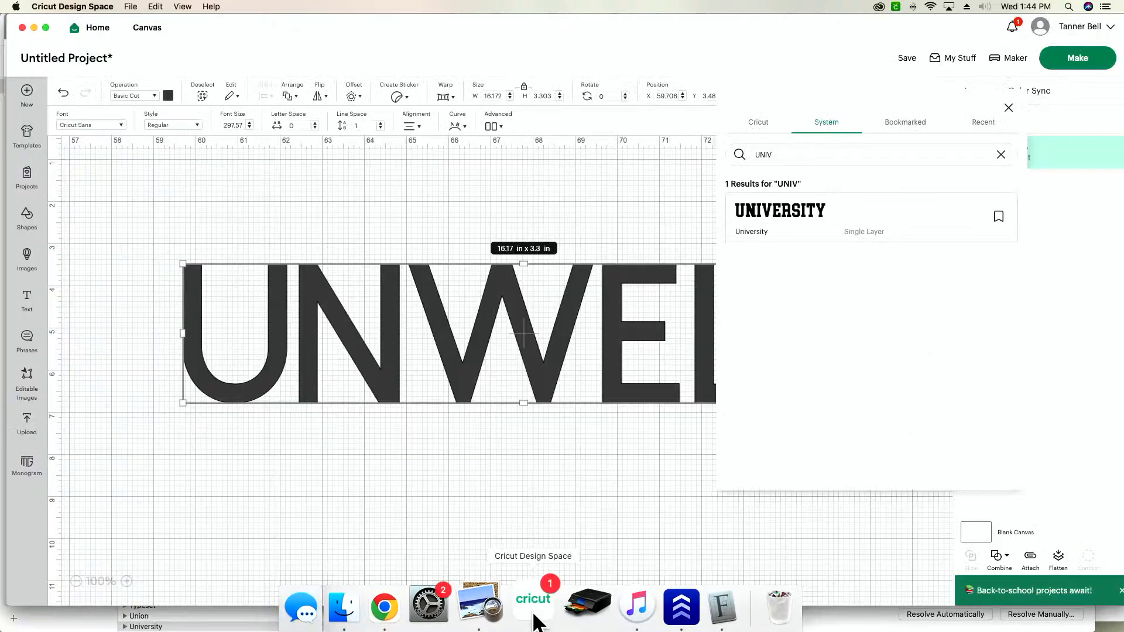
click(575, 522)
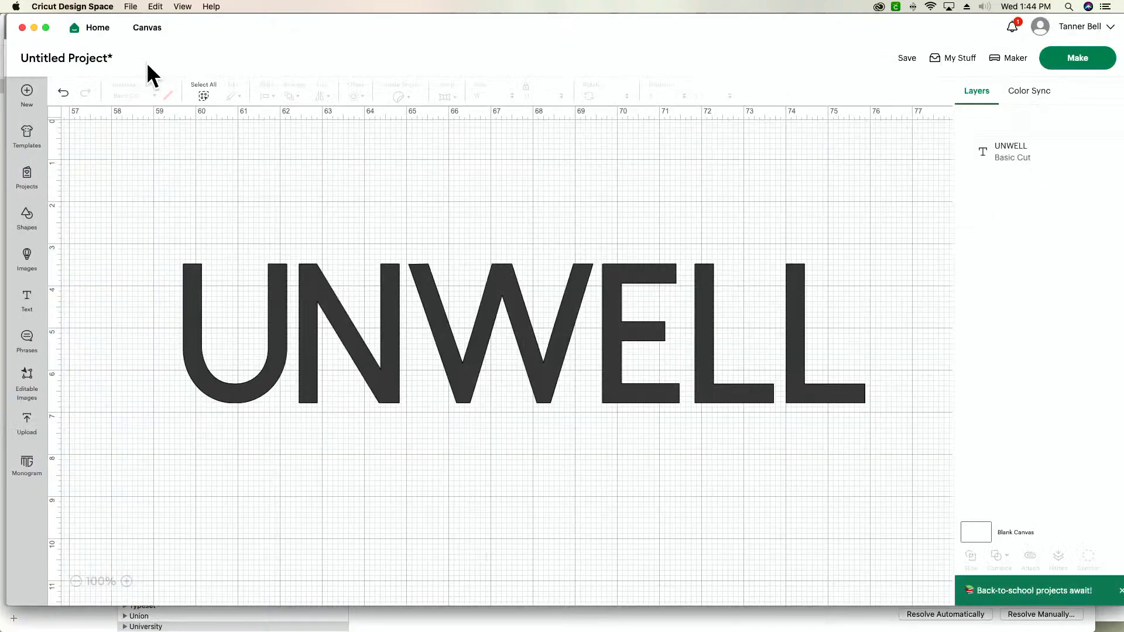
click(906, 58)
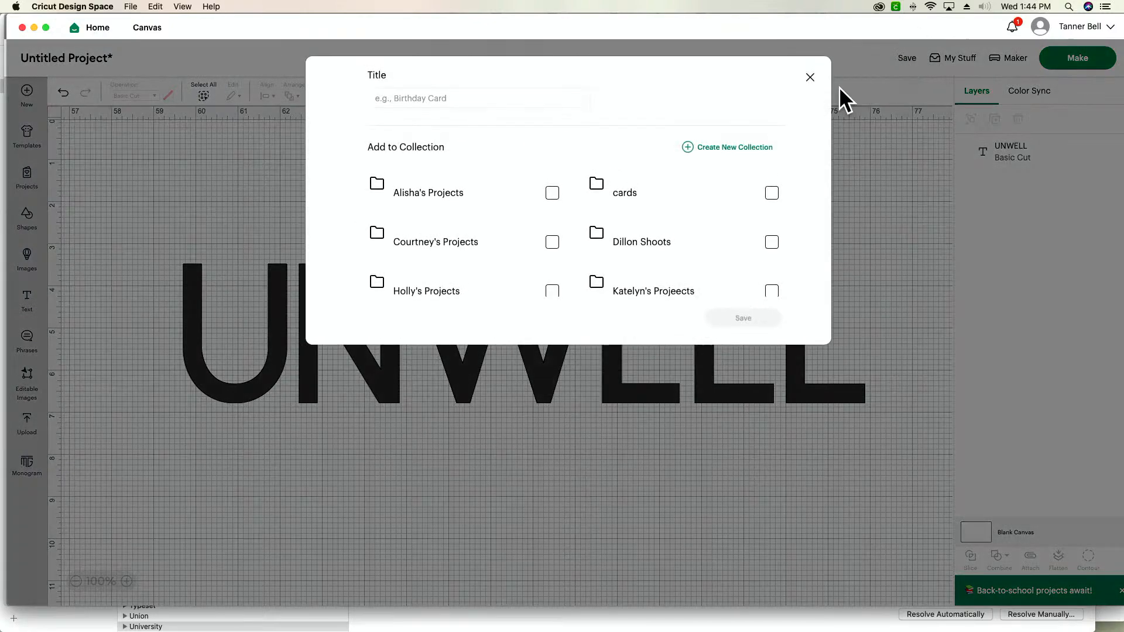
click(509, 97)
text(UNWELL)
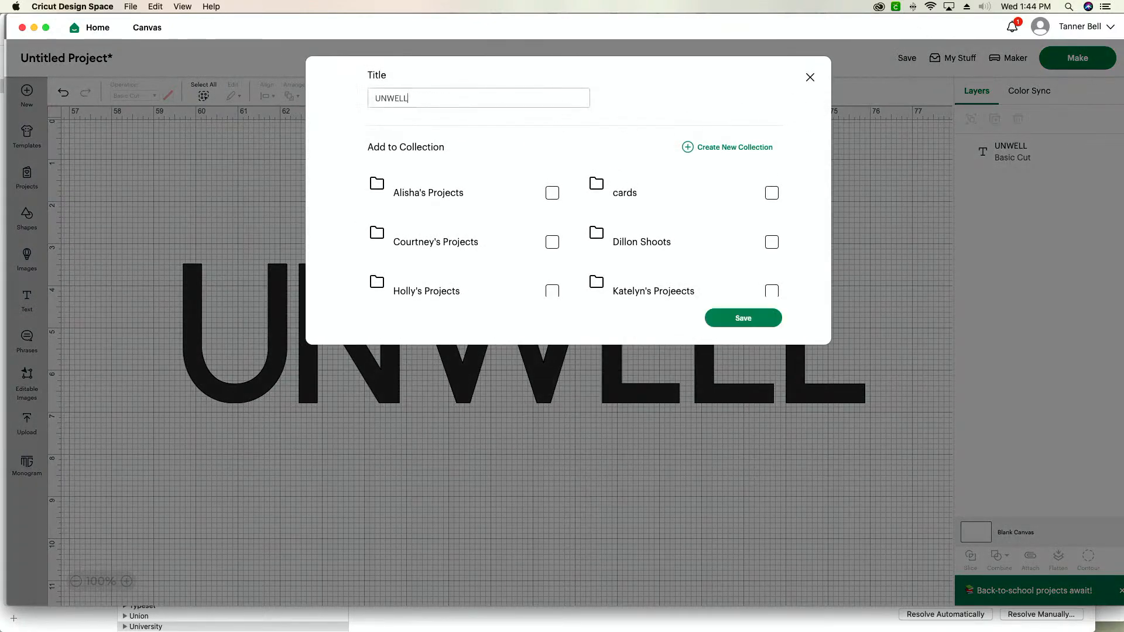
click(552, 193)
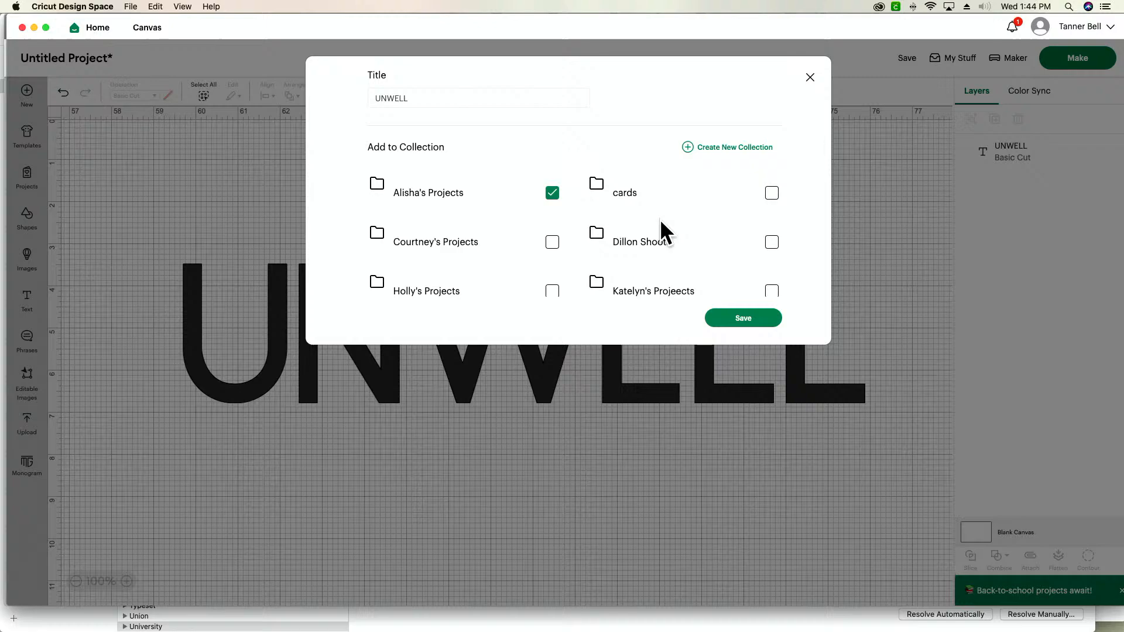
click(764, 318)
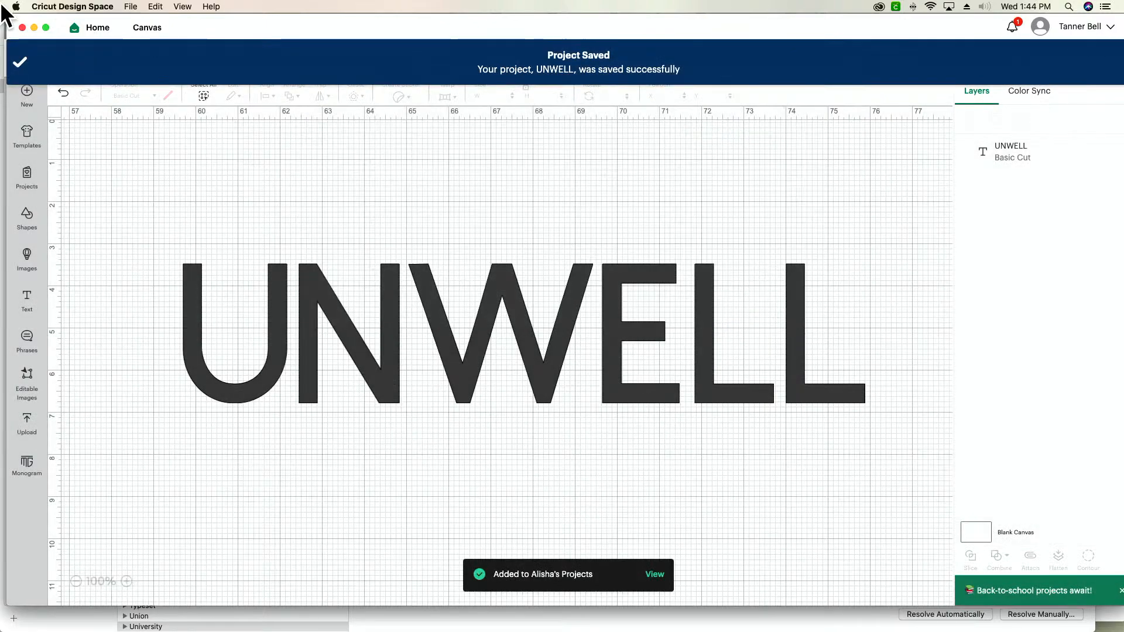
- Reload Cricut Design Space and select the UNWELL text layer in the reopened project
click(181, 6)
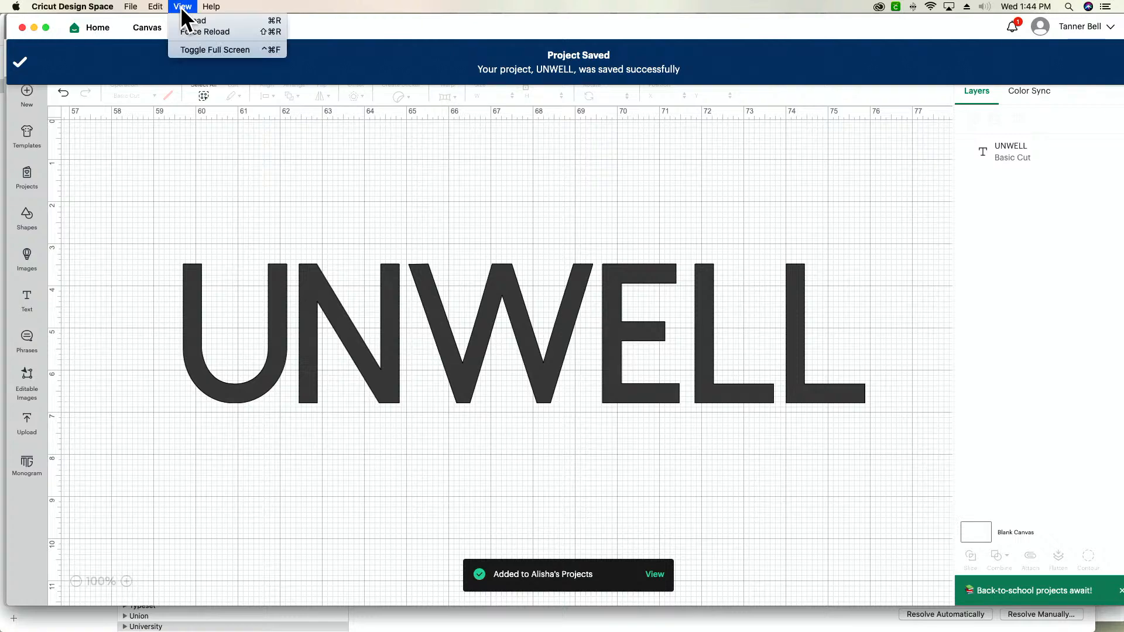
click(222, 19)
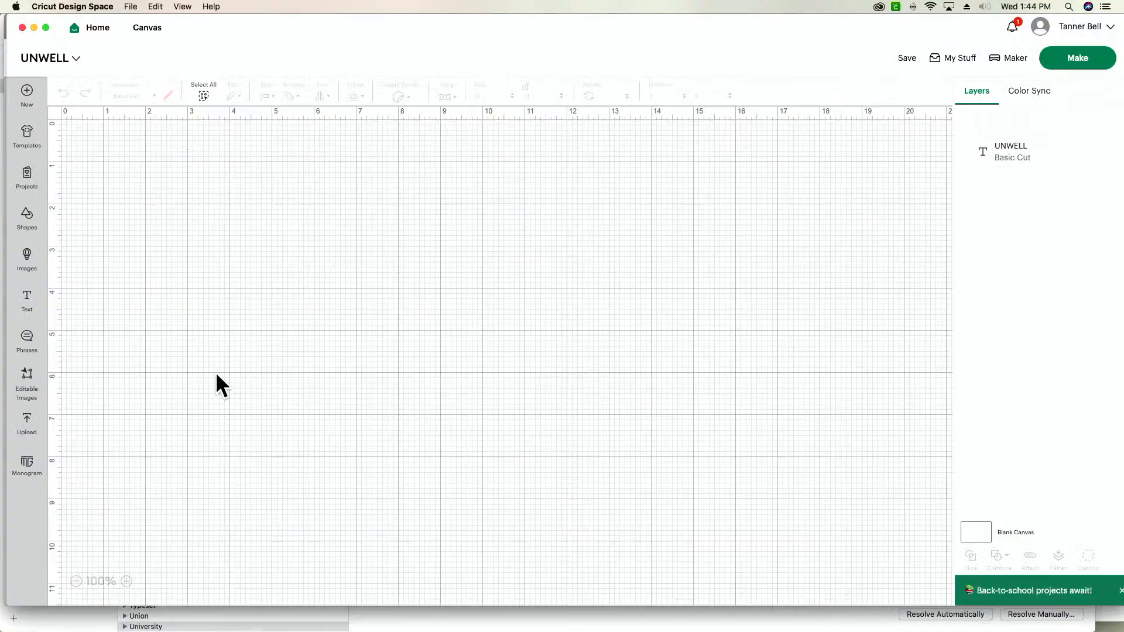
click(1042, 165)
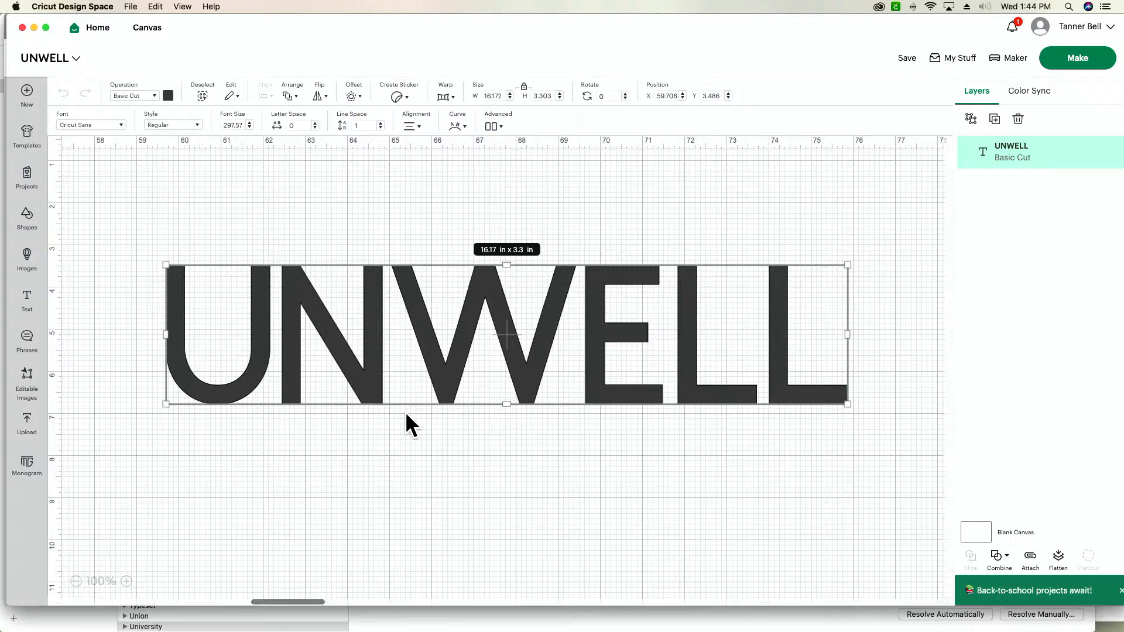
- Change the UNWELL text to the University system font and move it to about X 60.45, Y 3.96
click(70, 125)
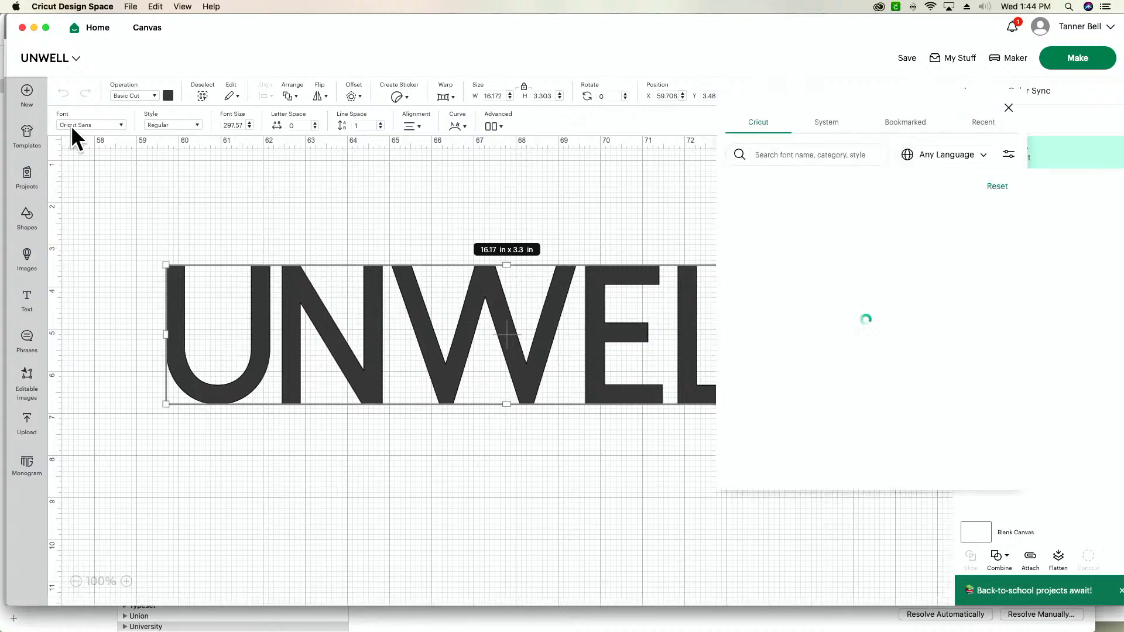
click(826, 132)
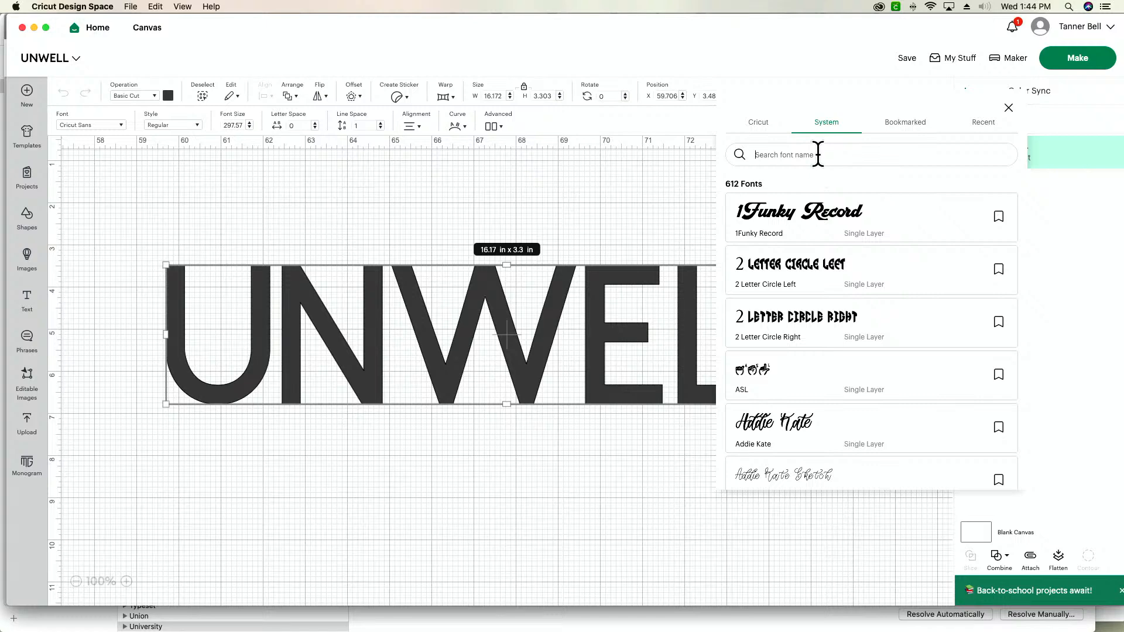
click(818, 155)
text(UNIV)
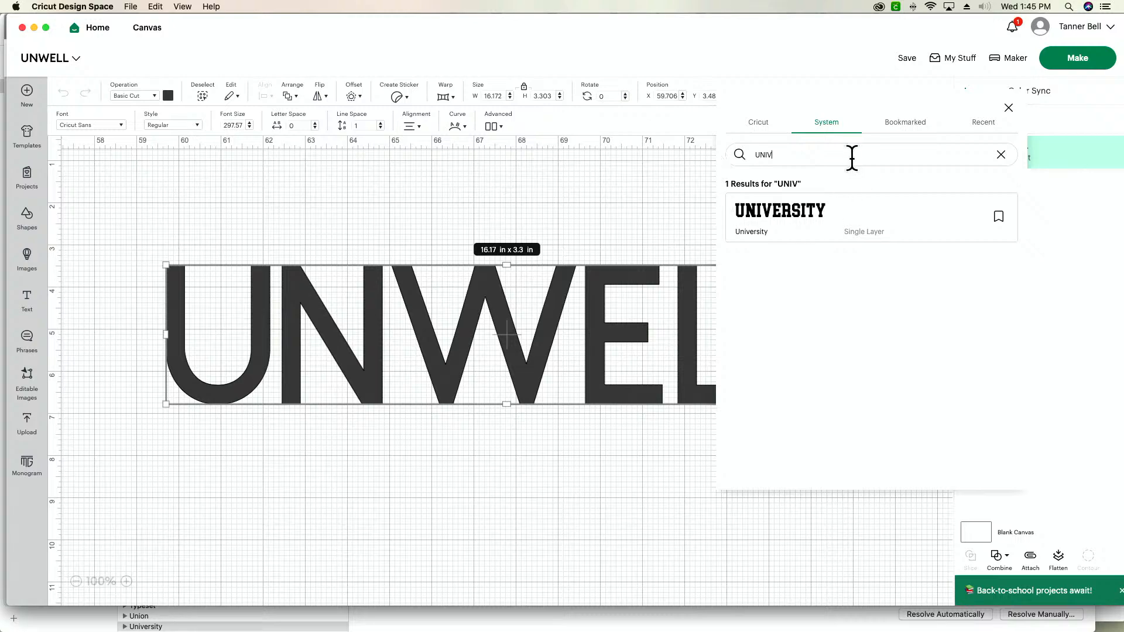
click(811, 214)
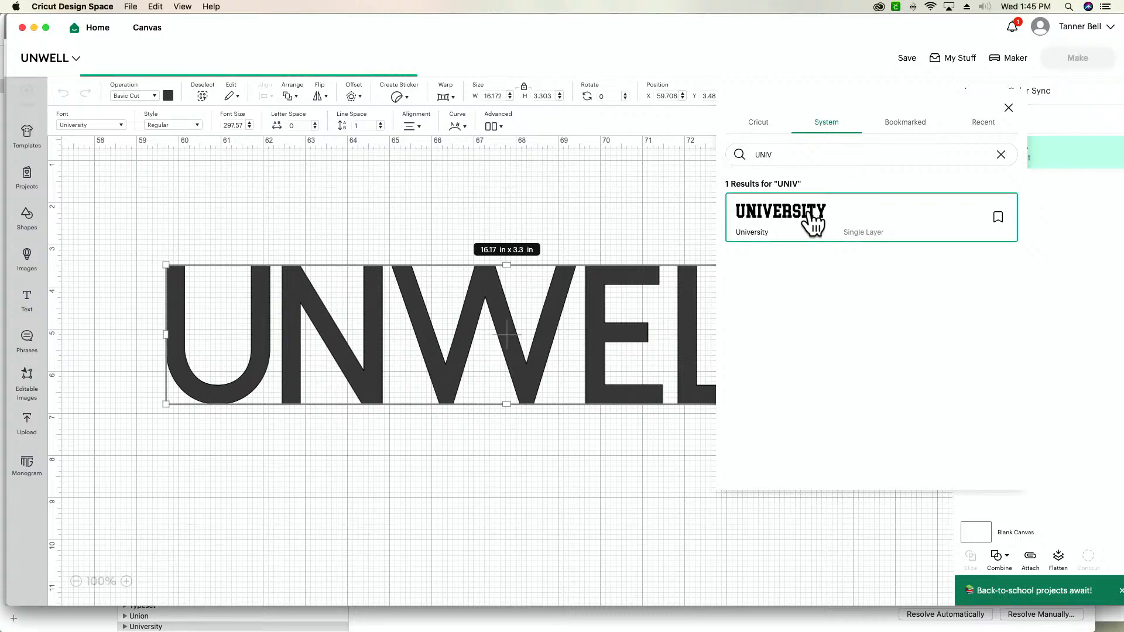
click(295, 492)
drag(429, 413, 464, 393)
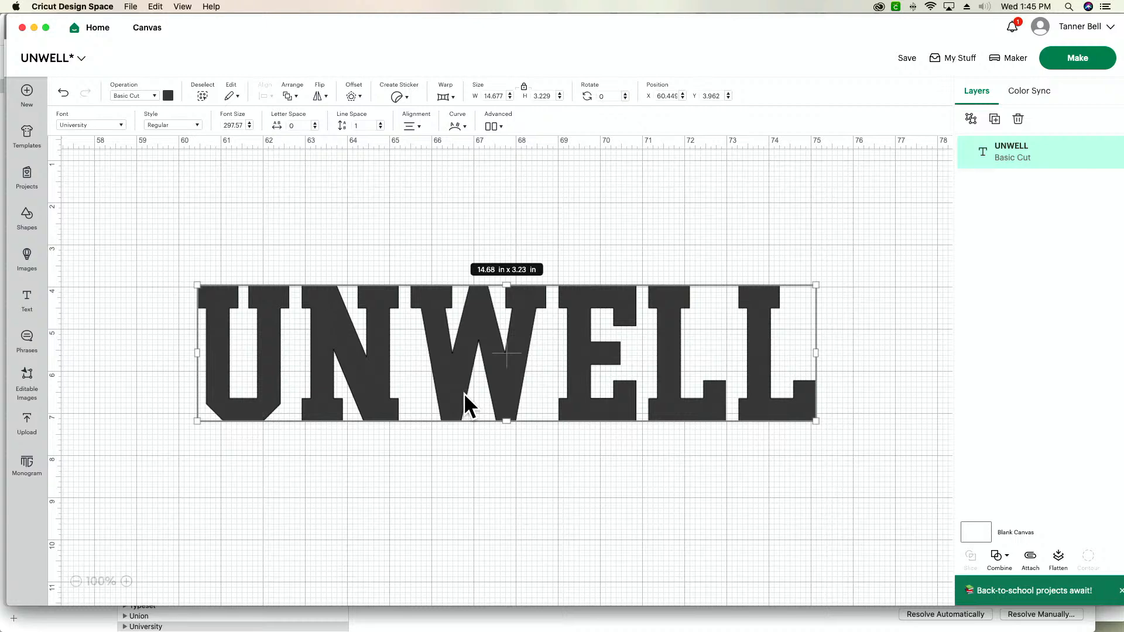
- Apply Warp style 13 to the UNWELL text to give it an arched shape
click(451, 104)
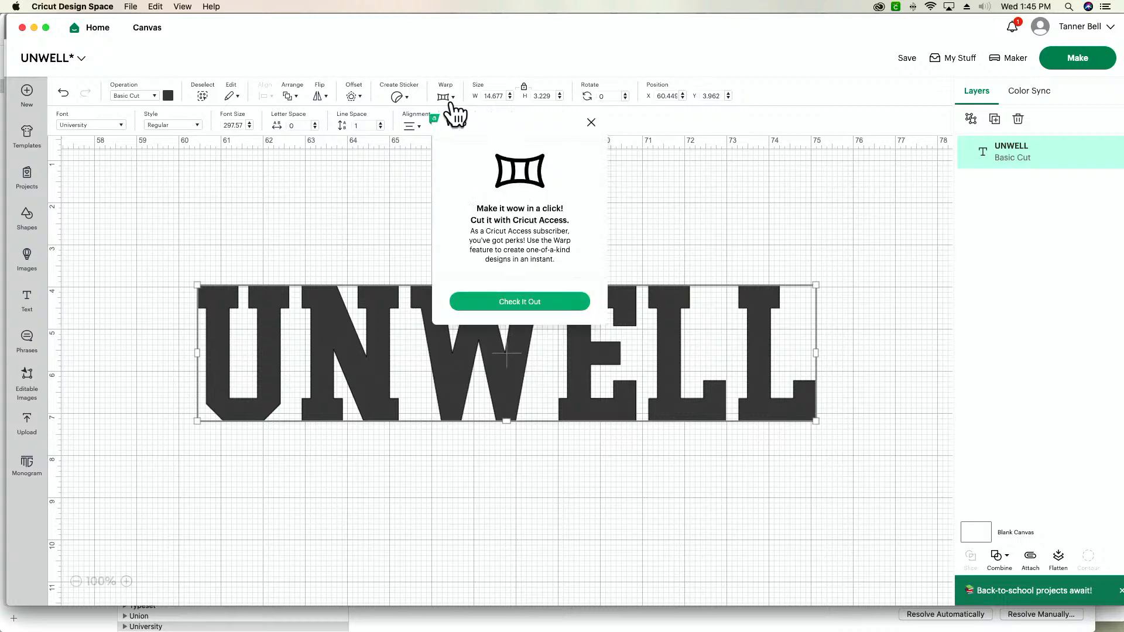
click(556, 301)
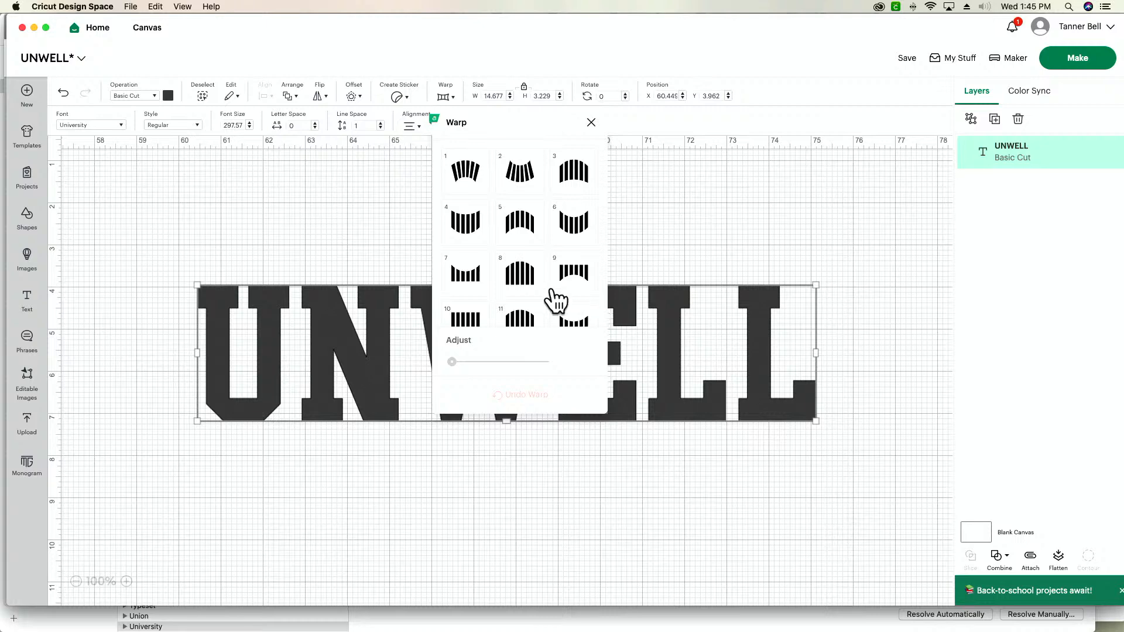
scroll(556, 301, down, 4)
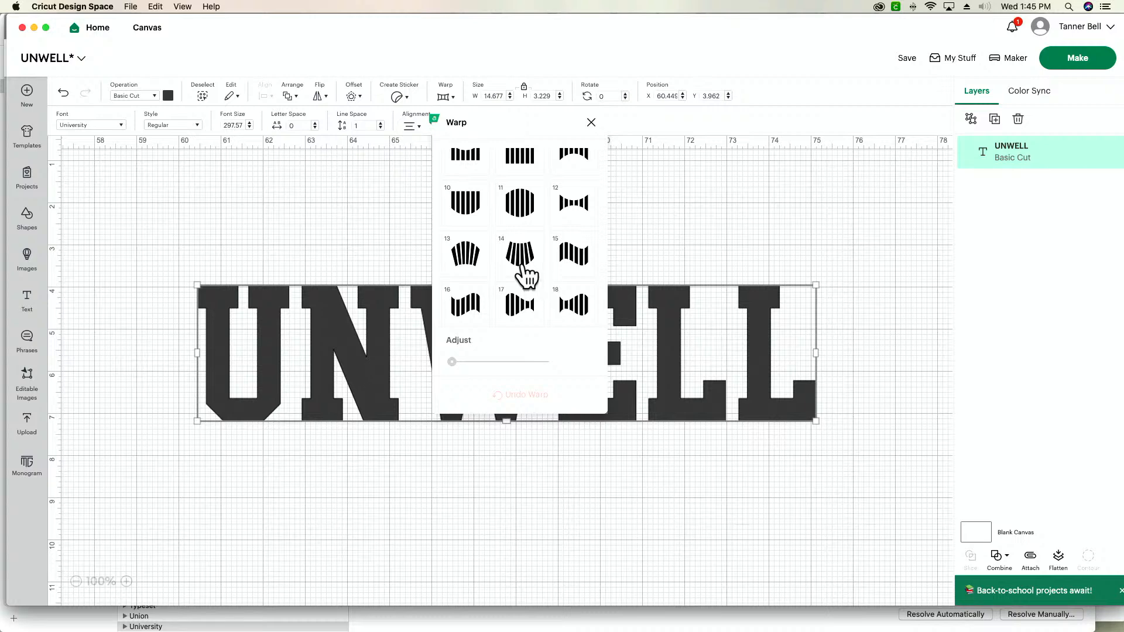
click(465, 255)
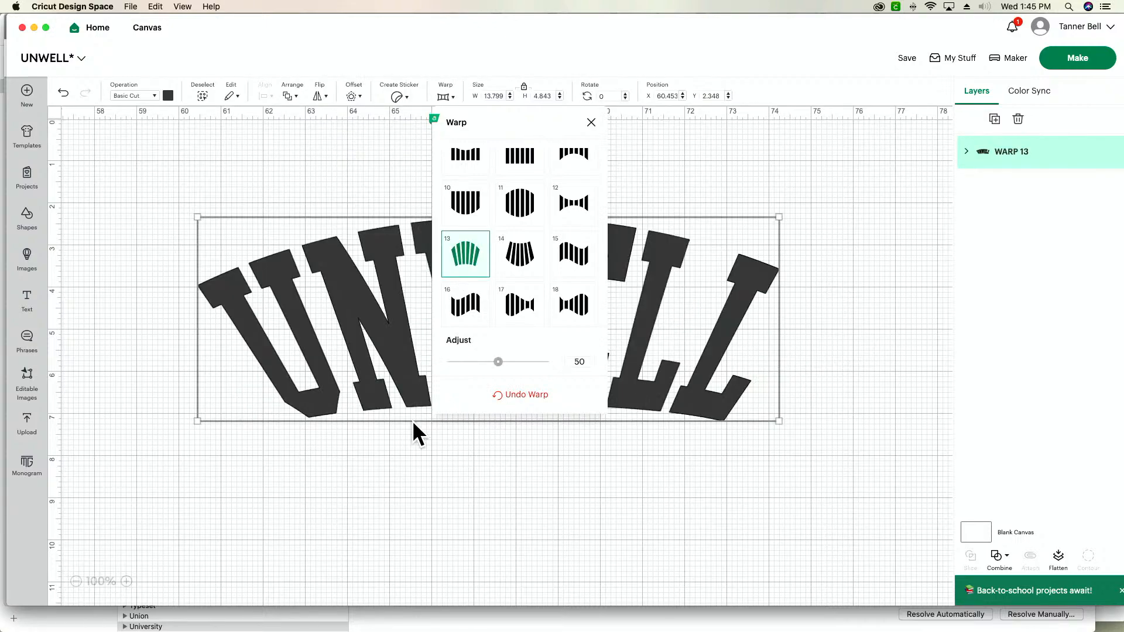
- Move the arched UNWELL text to about X 60.95, Y 5.57 and reduce its warp adjustment to 20
drag(414, 432, 375, 498)
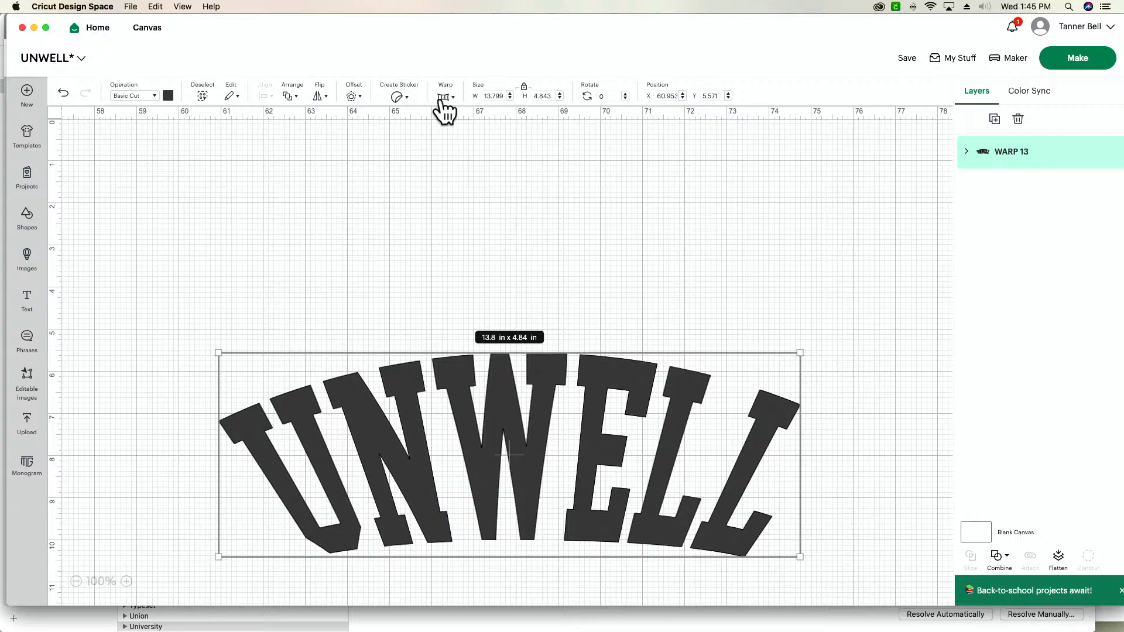
click(445, 98)
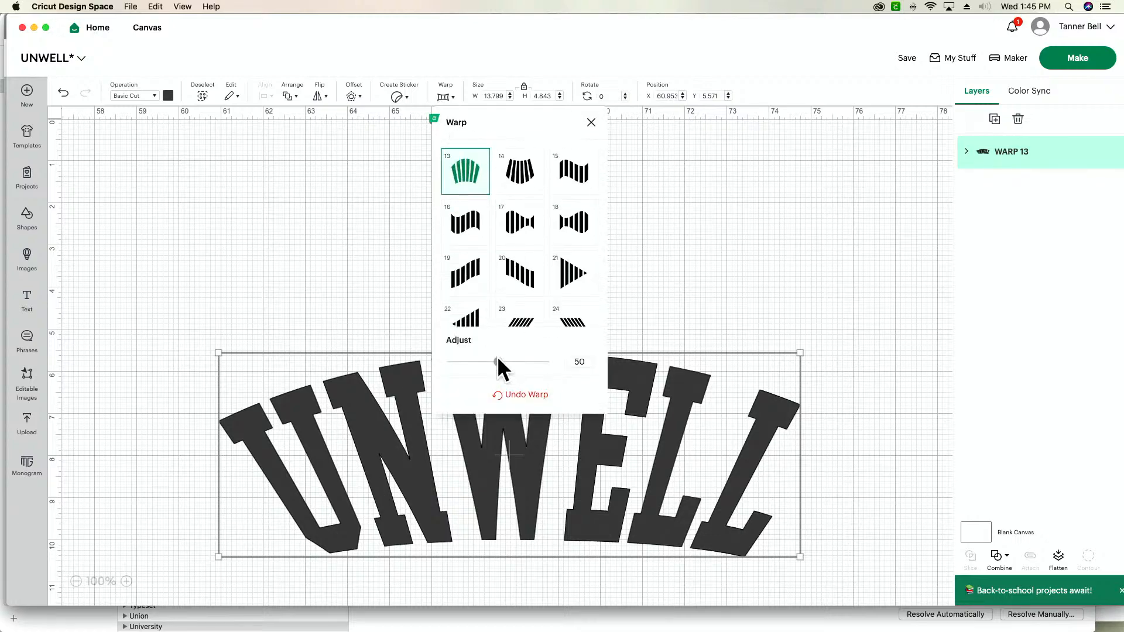
drag(497, 362, 471, 363)
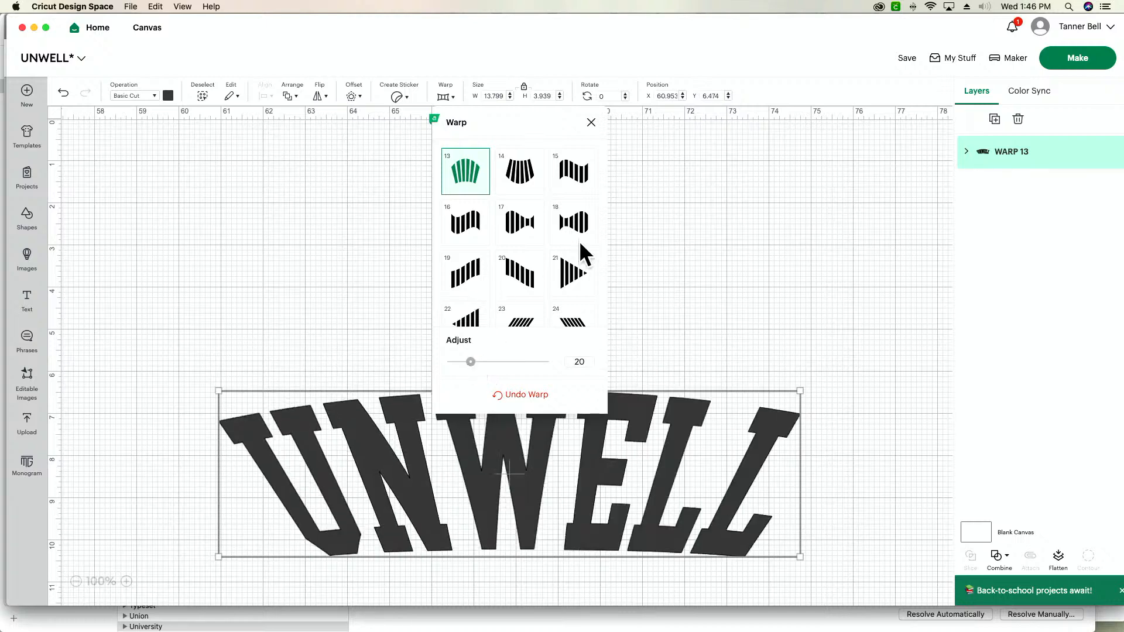
- Try Warp style 8 and Warp style 9 on the UNWELL text
scroll(516, 234, up, 2)
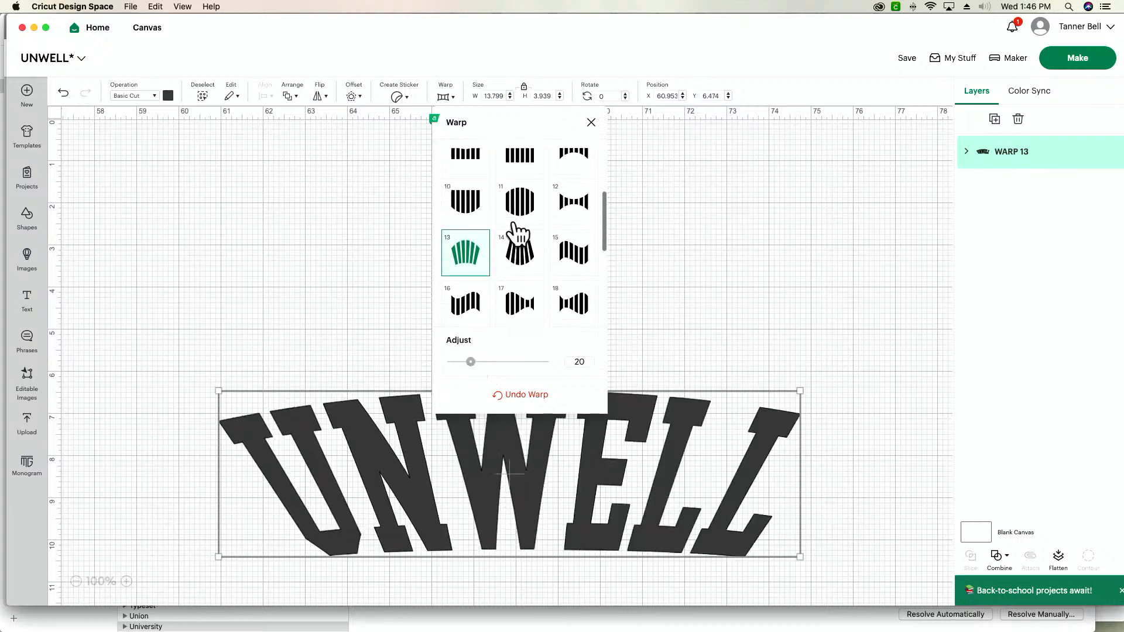
scroll(515, 231, up, 2)
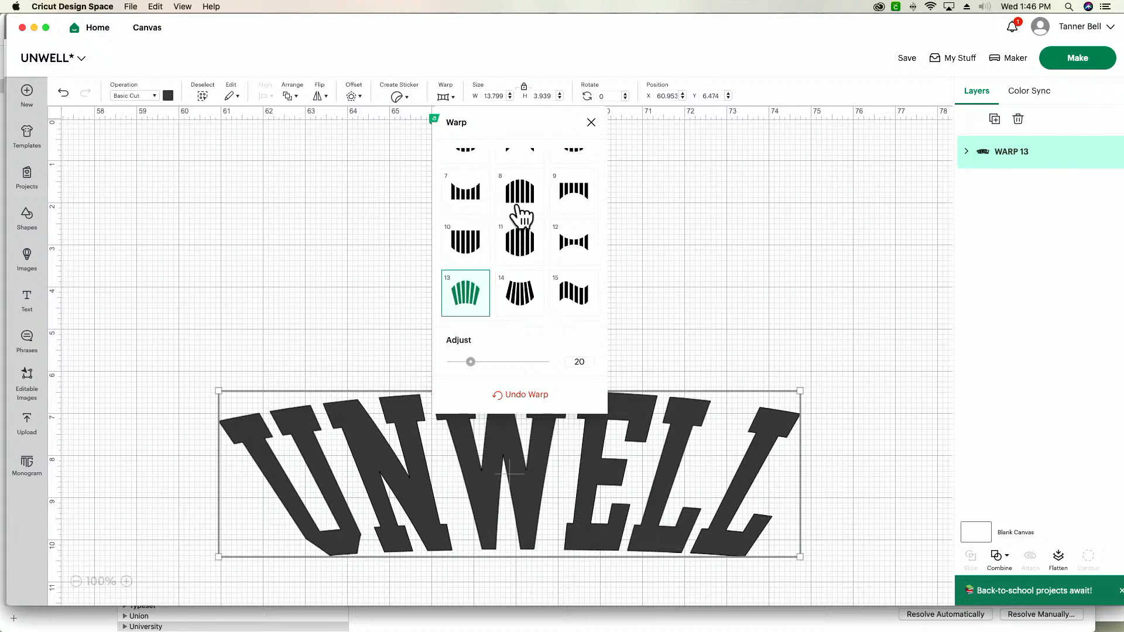
click(521, 215)
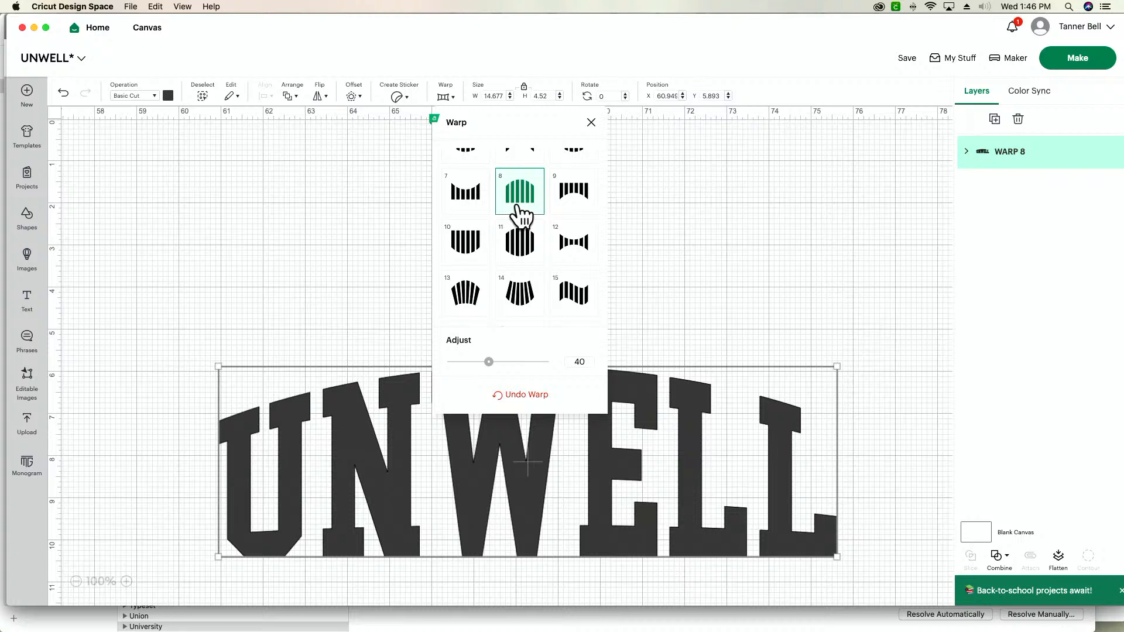
click(584, 199)
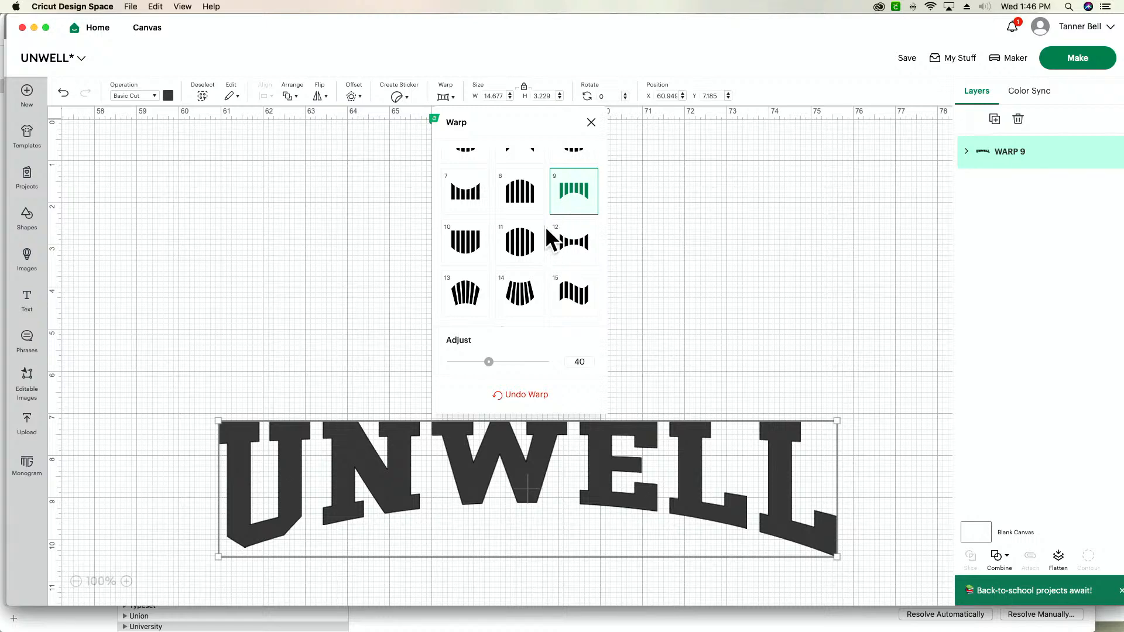
- Apply Warp style 5 with an adjustment of 40 to the UNWELL text and move it to about X 61.28, Y 3.16
scroll(546, 226, up, 3)
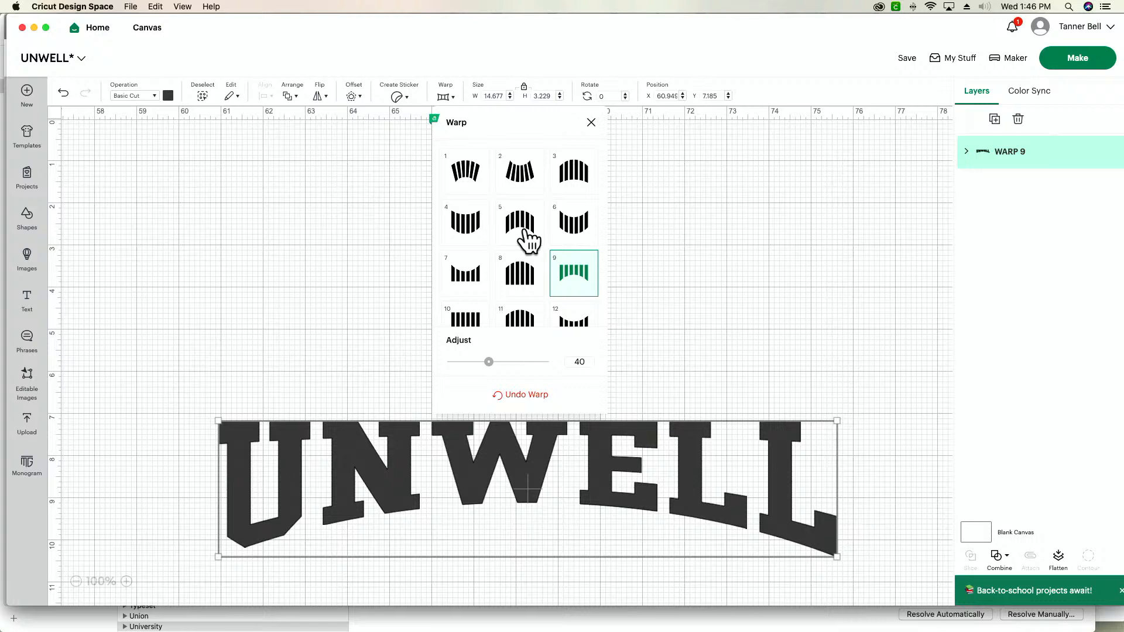
click(523, 225)
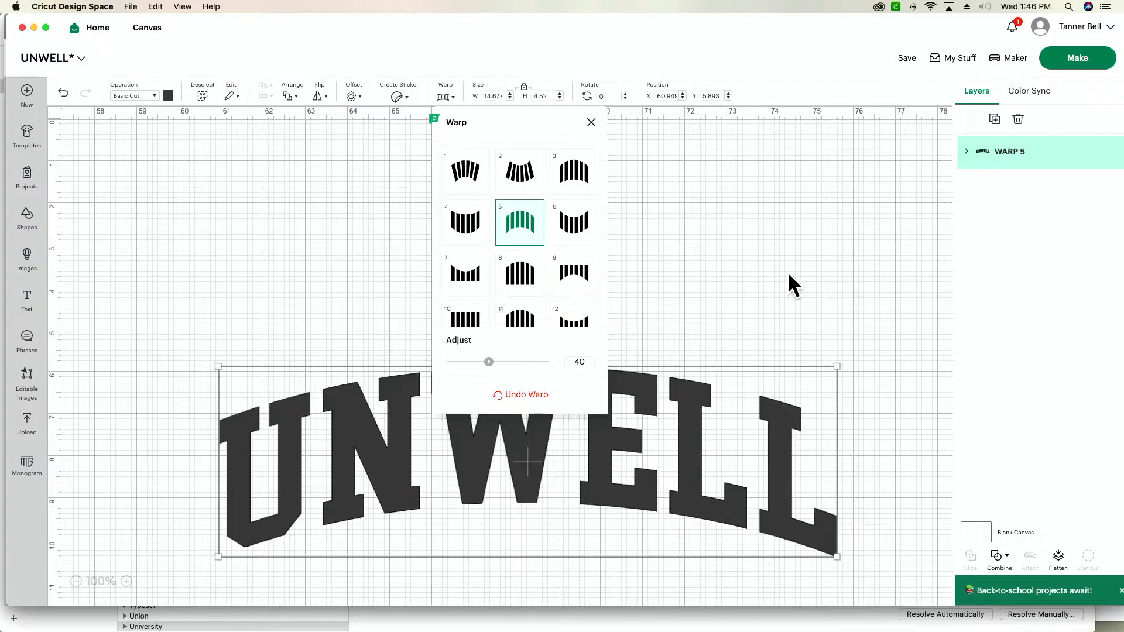
click(747, 271)
drag(657, 419, 671, 303)
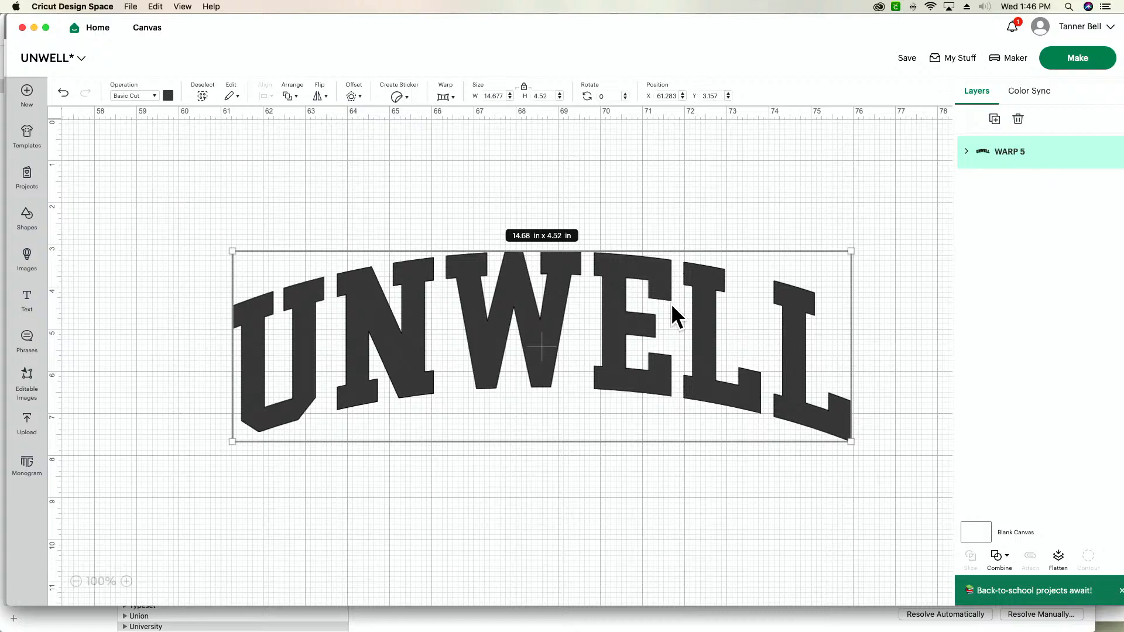
- Create a welded offset of 0.111 in with rounded corners around the warped UNWELL text
scroll(671, 303, left, 5)
scroll(673, 302, right, 5)
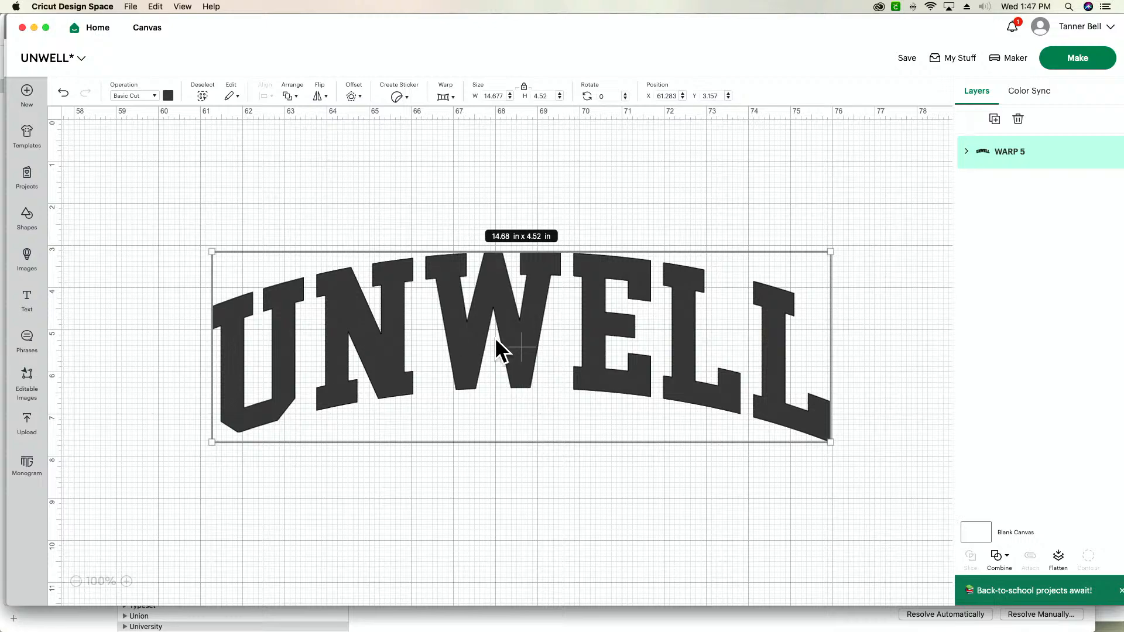
click(351, 98)
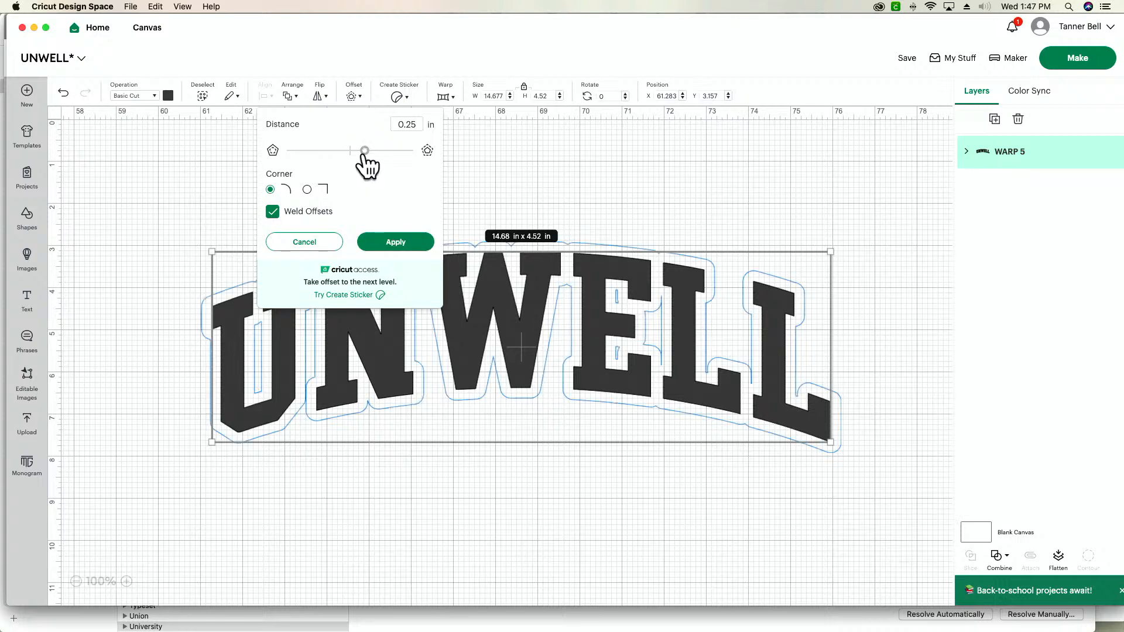
drag(364, 152, 358, 153)
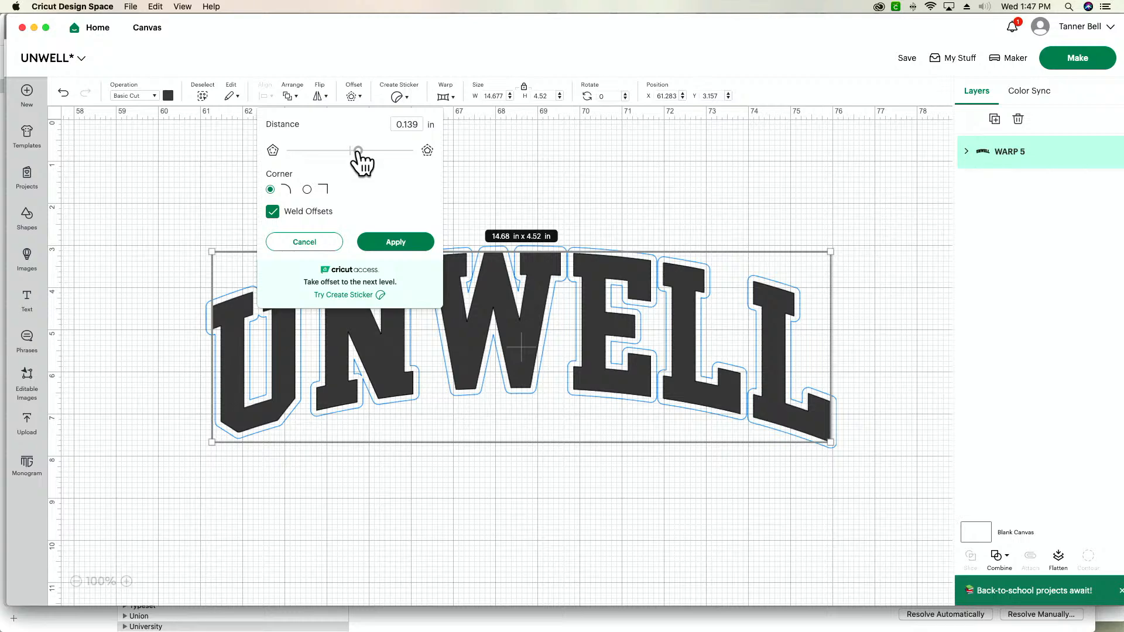
drag(358, 152, 356, 152)
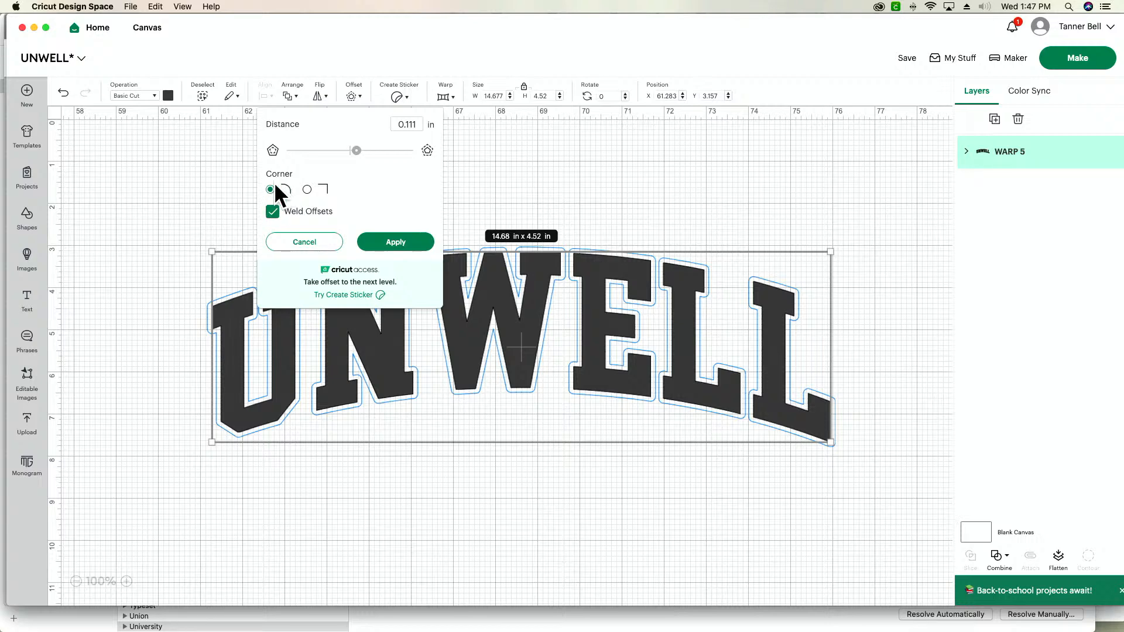
click(306, 190)
click(270, 189)
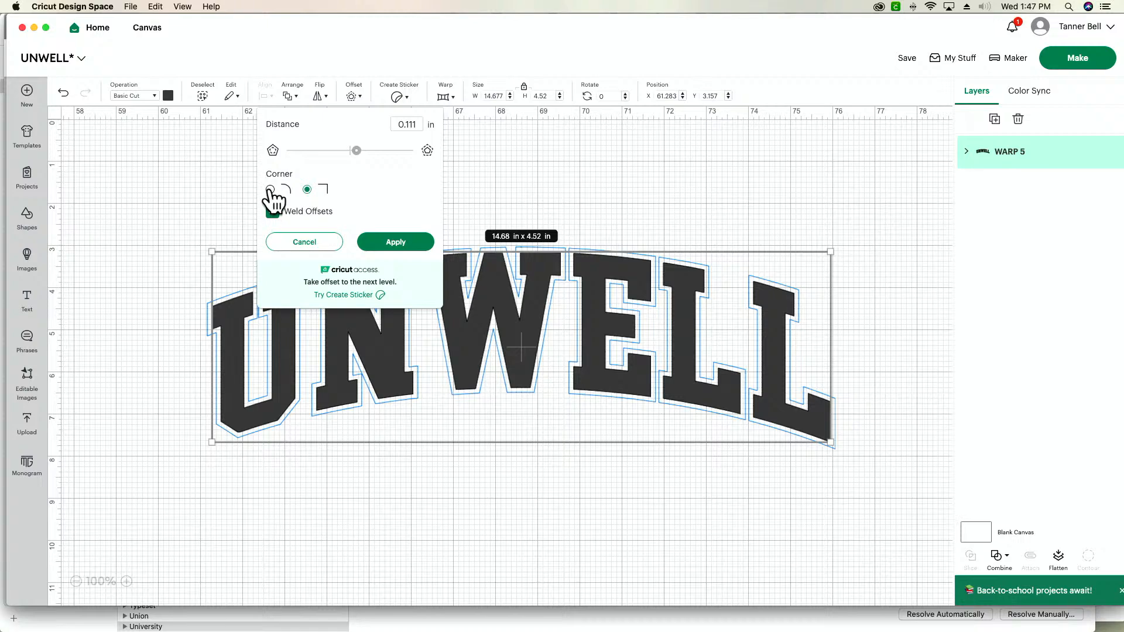
click(405, 243)
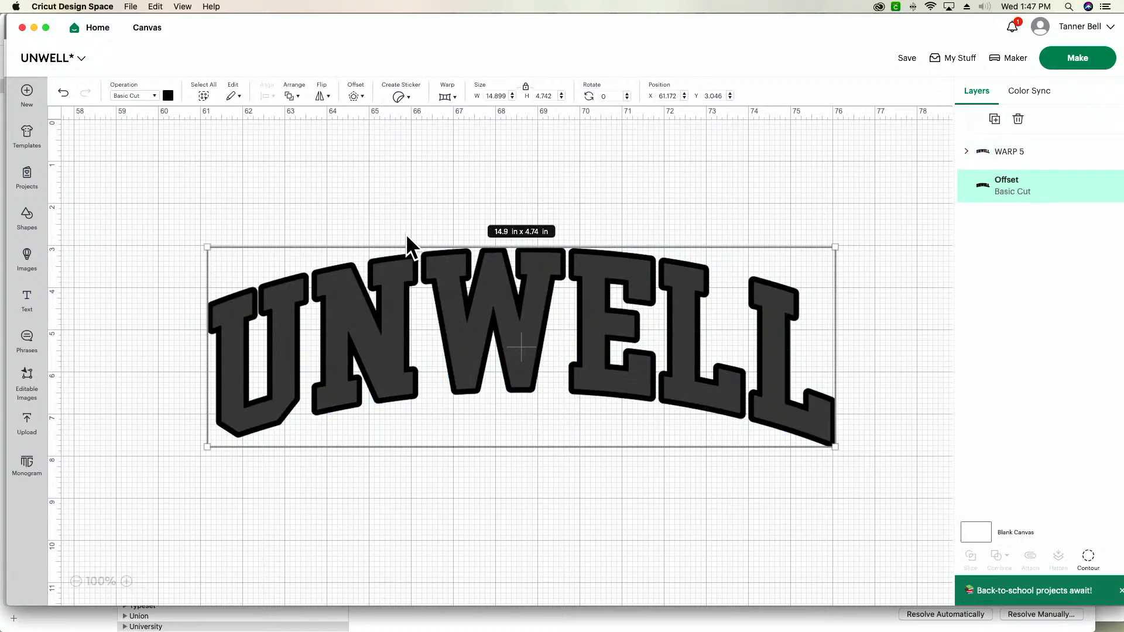
- Create a second rounded offset of 0.1 in around the first offset layer
click(359, 101)
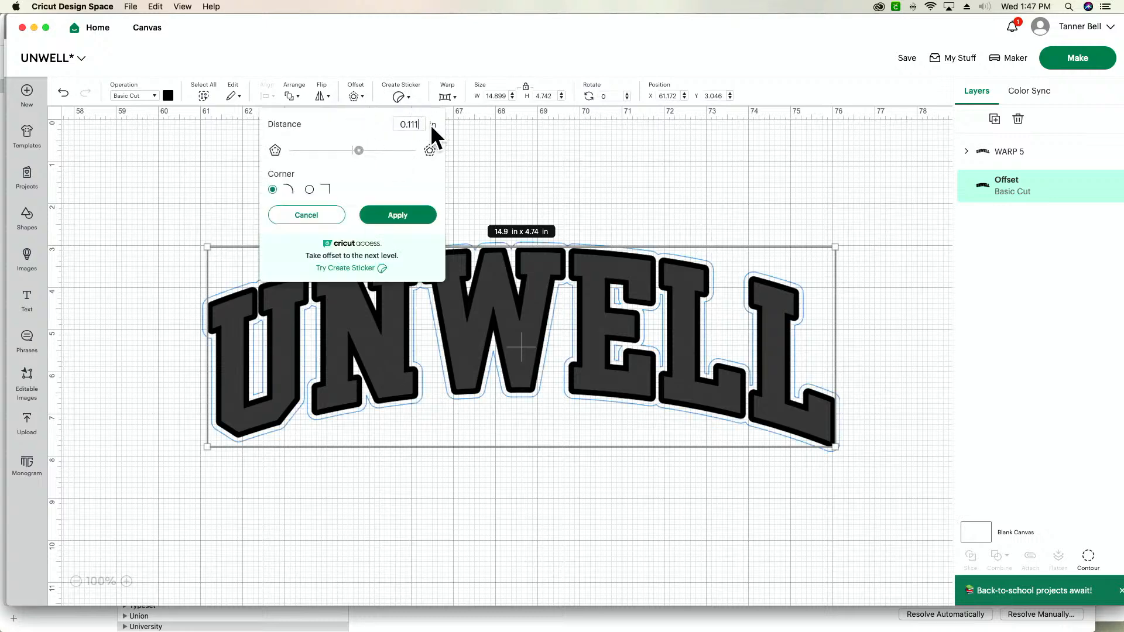
key(BackSpace)
key(BackSpace)
key(Tab)
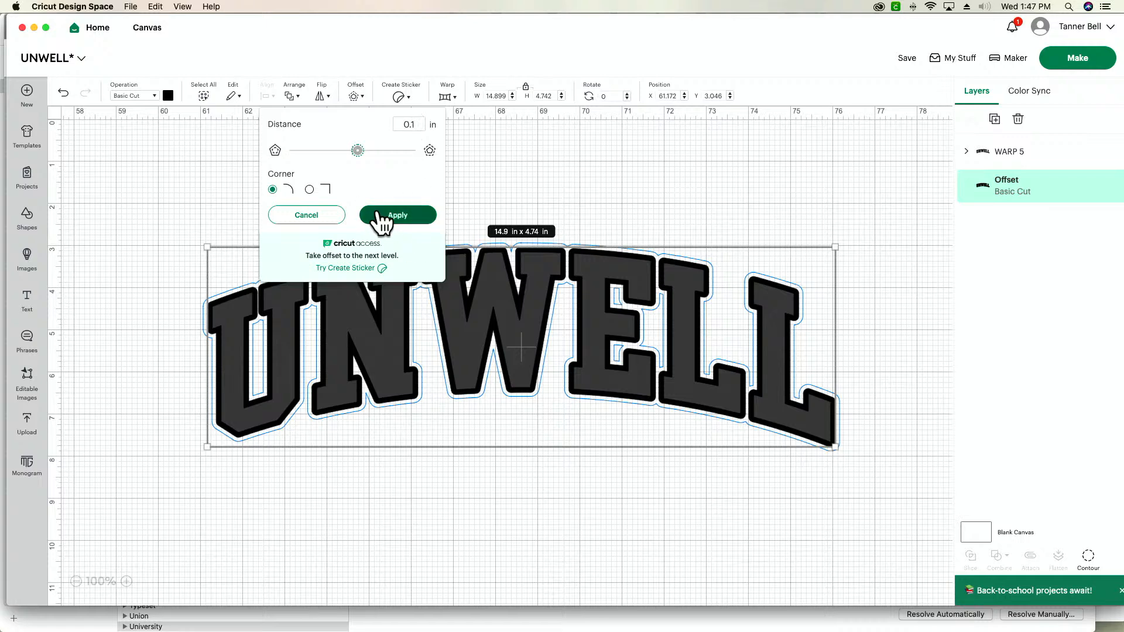
click(378, 216)
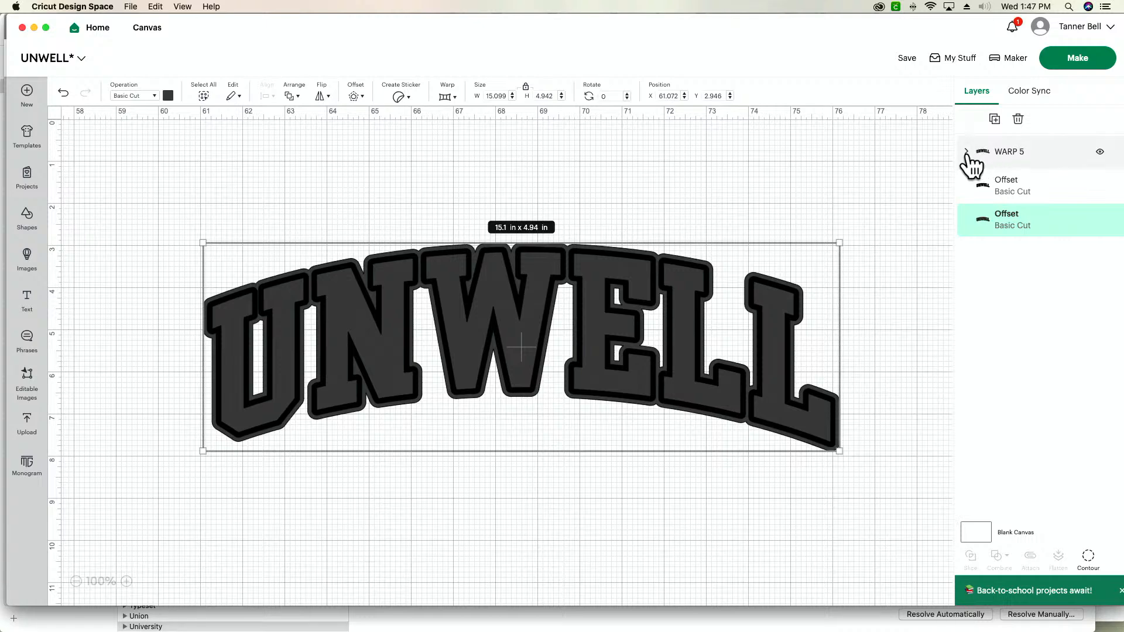
- Hide the warped UNWELL text layer and try slicing the two offset layers
click(967, 152)
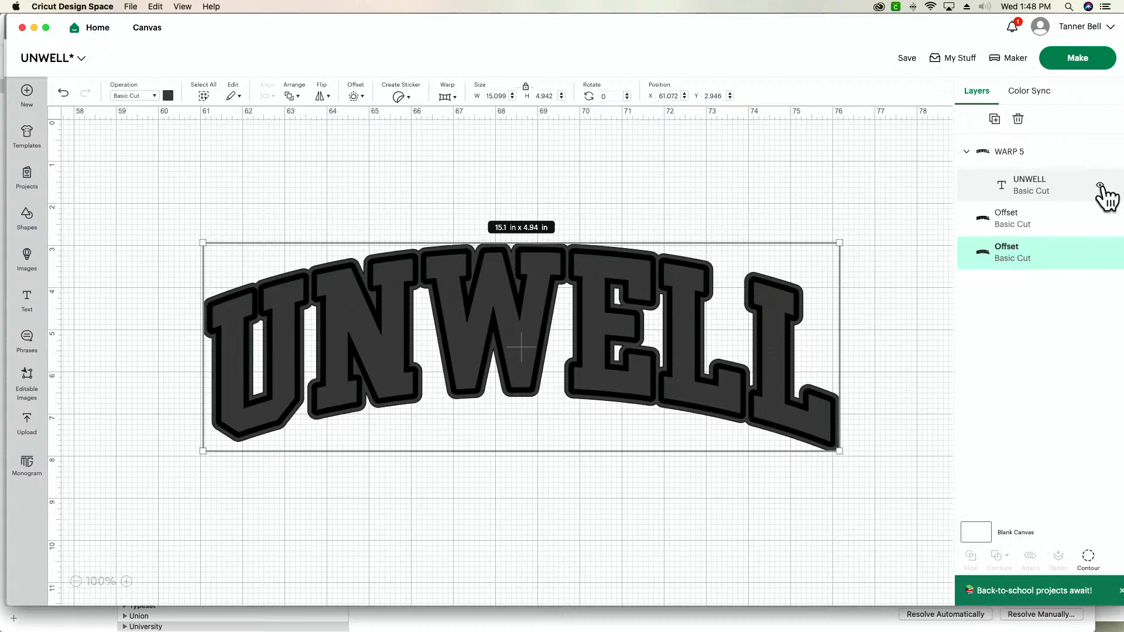
click(1101, 186)
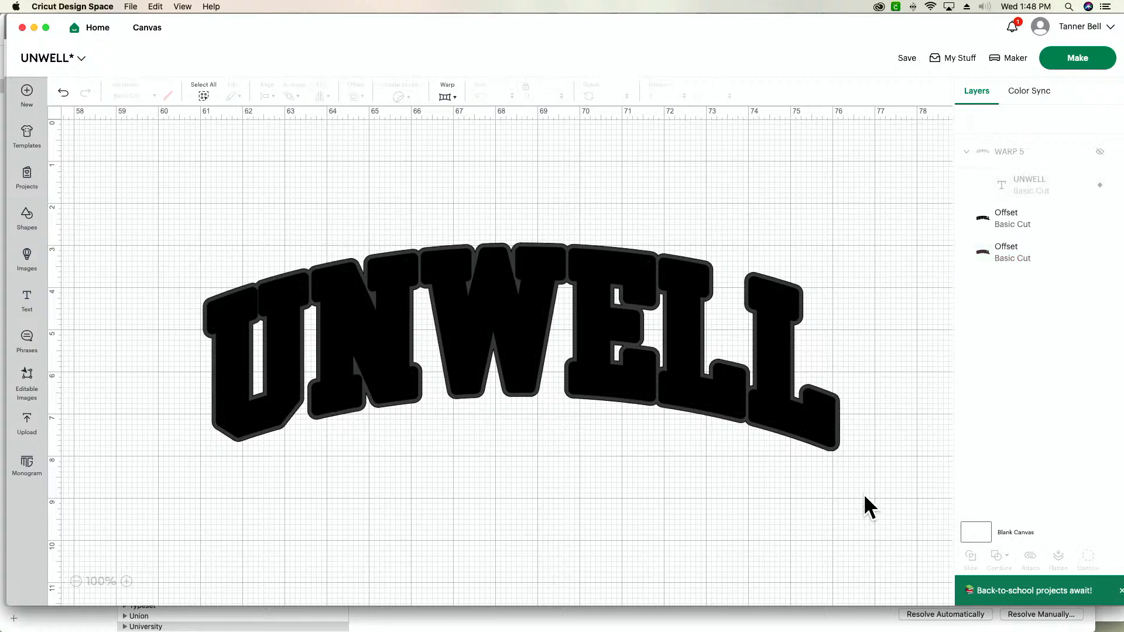
drag(872, 495, 183, 168)
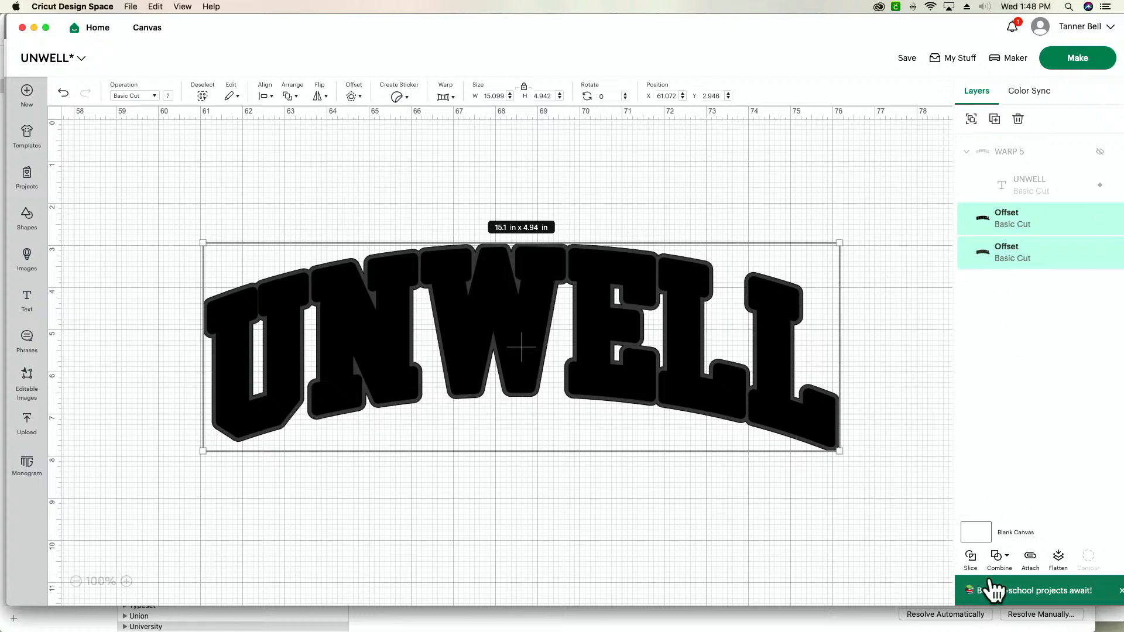
click(971, 558)
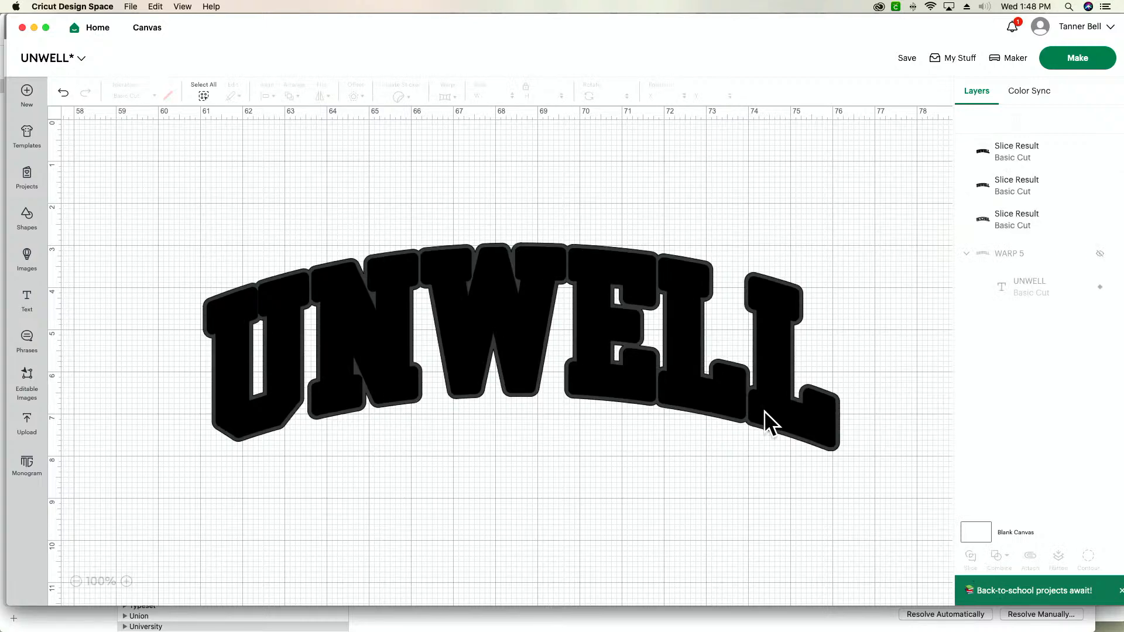
click(63, 93)
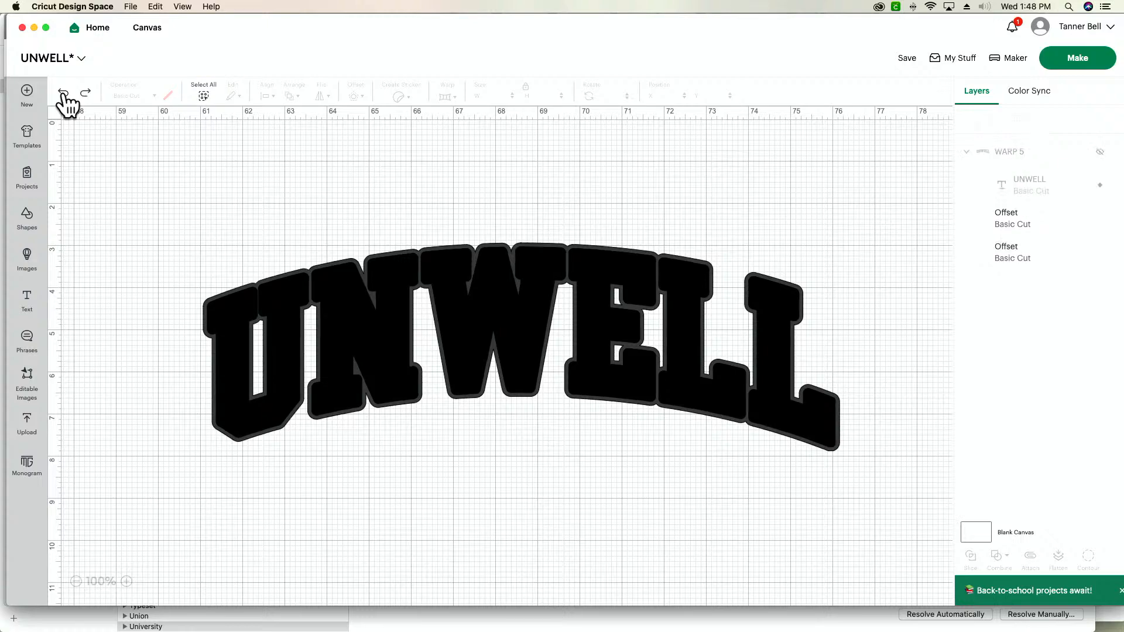
- Select both offset layers and combine them with Exclude
drag(861, 507, 165, 256)
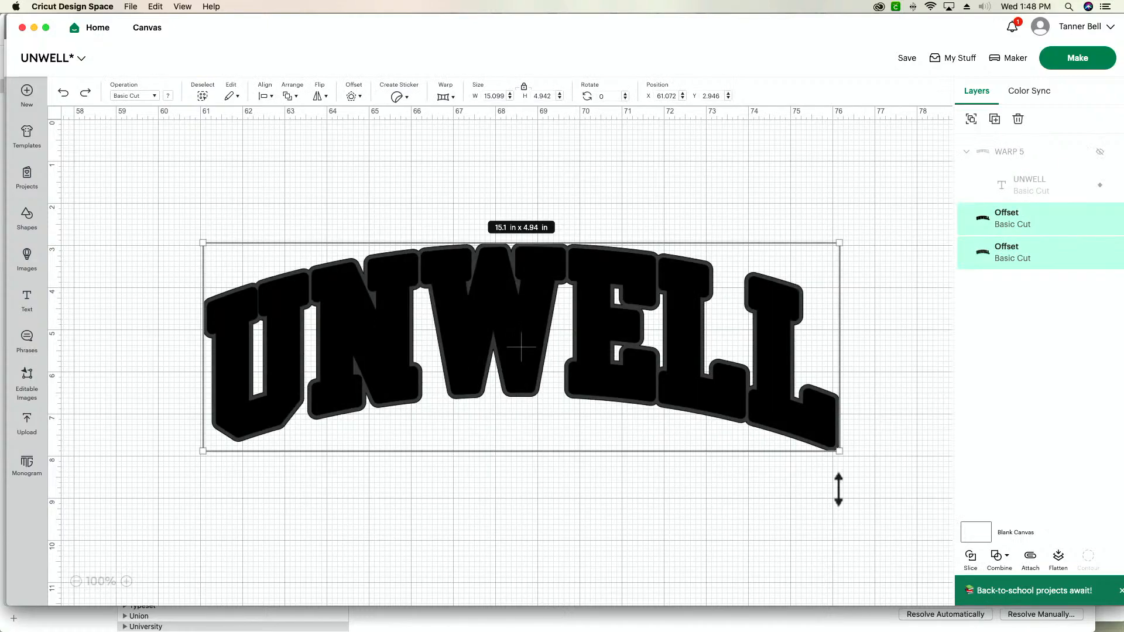
click(999, 559)
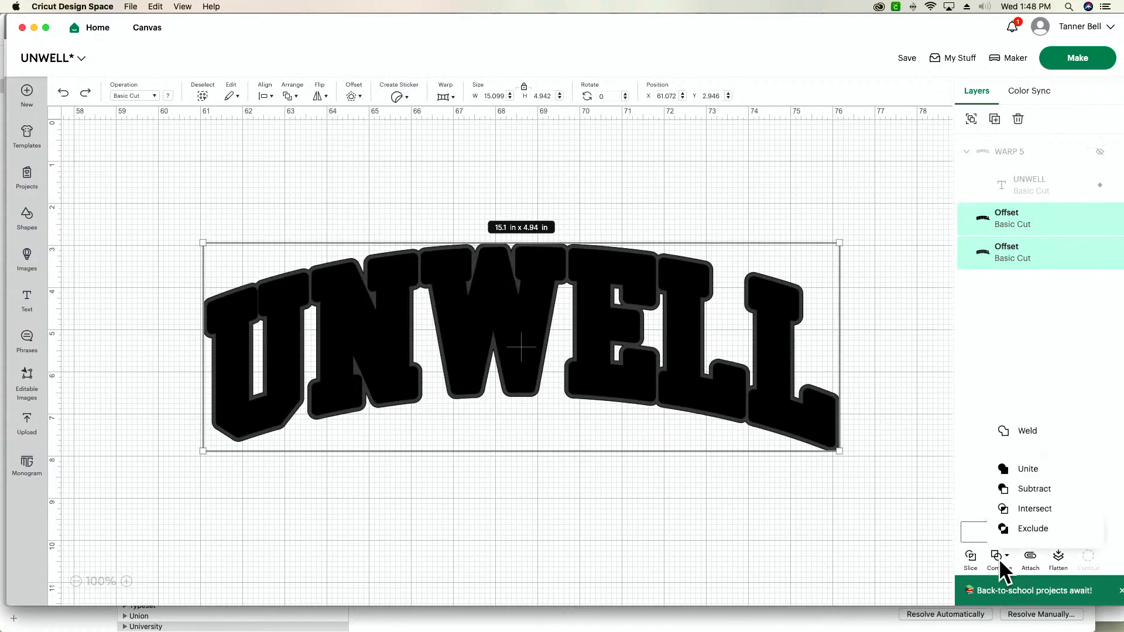
click(1022, 530)
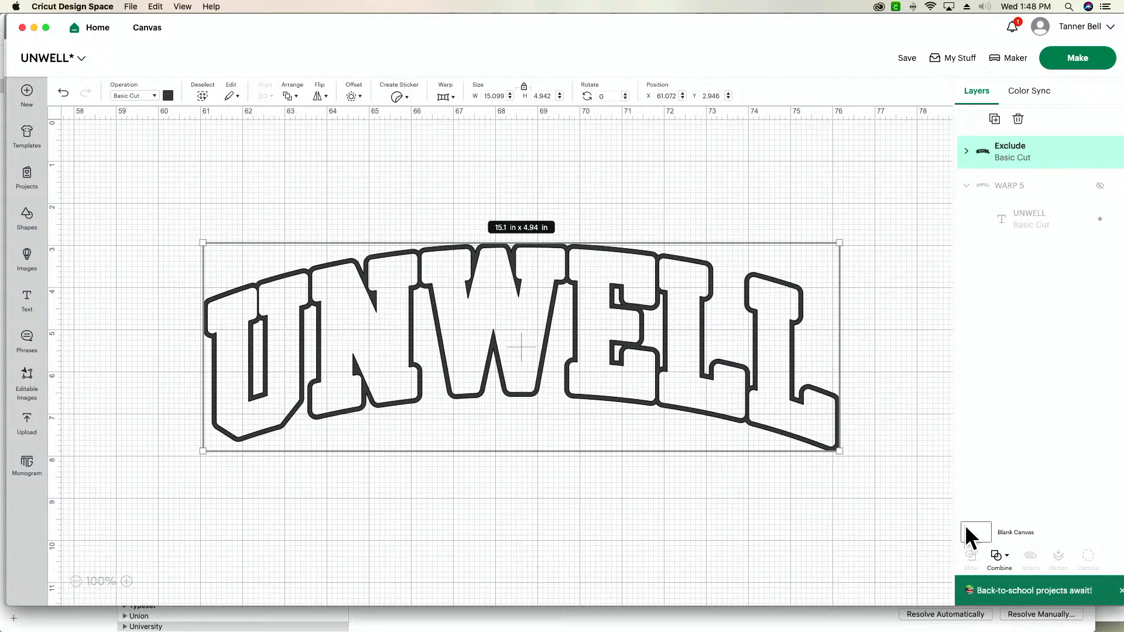
- Undo the Exclude, the hiding of the text layer and both offsets
click(64, 93)
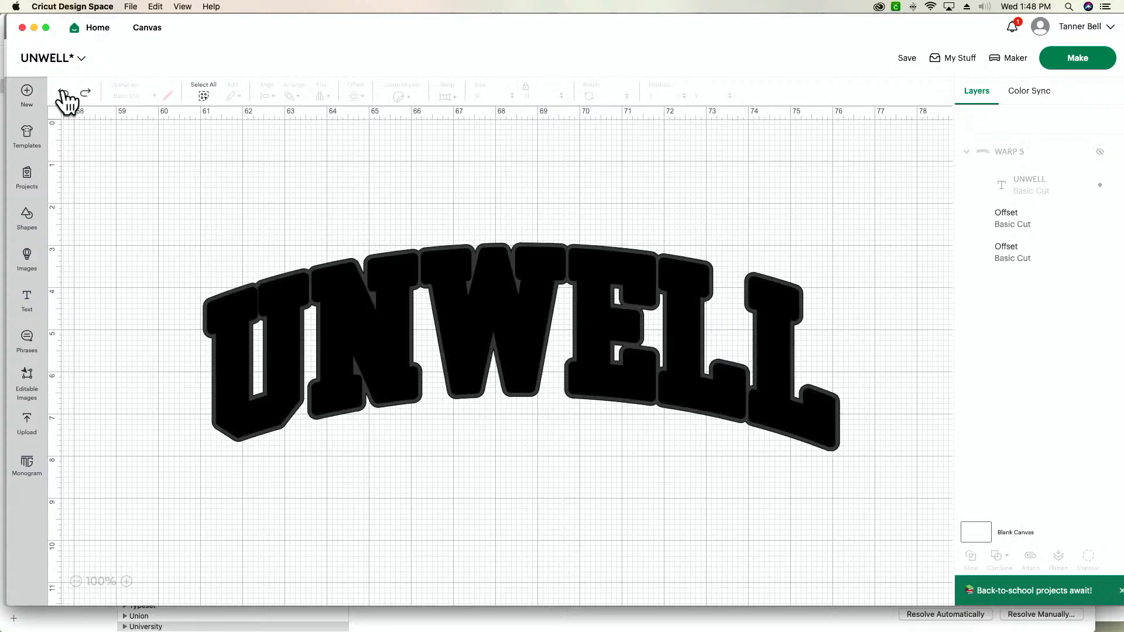
click(63, 93)
click(64, 92)
click(64, 93)
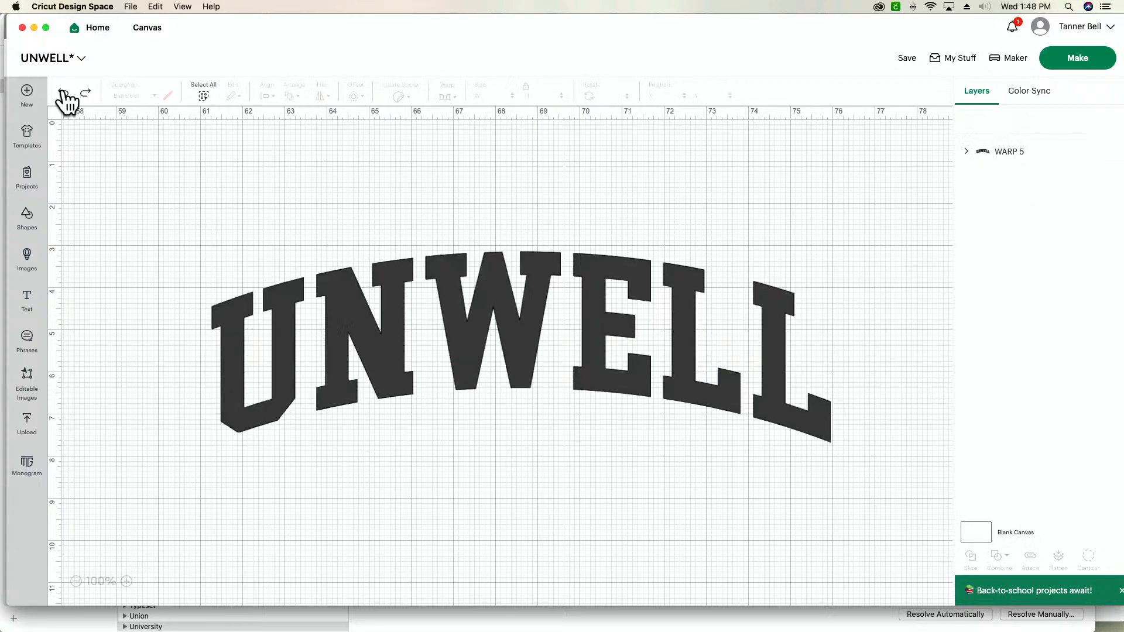
- Move the warped UNWELL text to about X 61.30, Y 3.25 and build two successive rounded offsets of 0.1 in around it
mouse_move(469, 303)
mouse_down()
mouse_move(485, 324)
mouse_move(472, 306)
mouse_up()
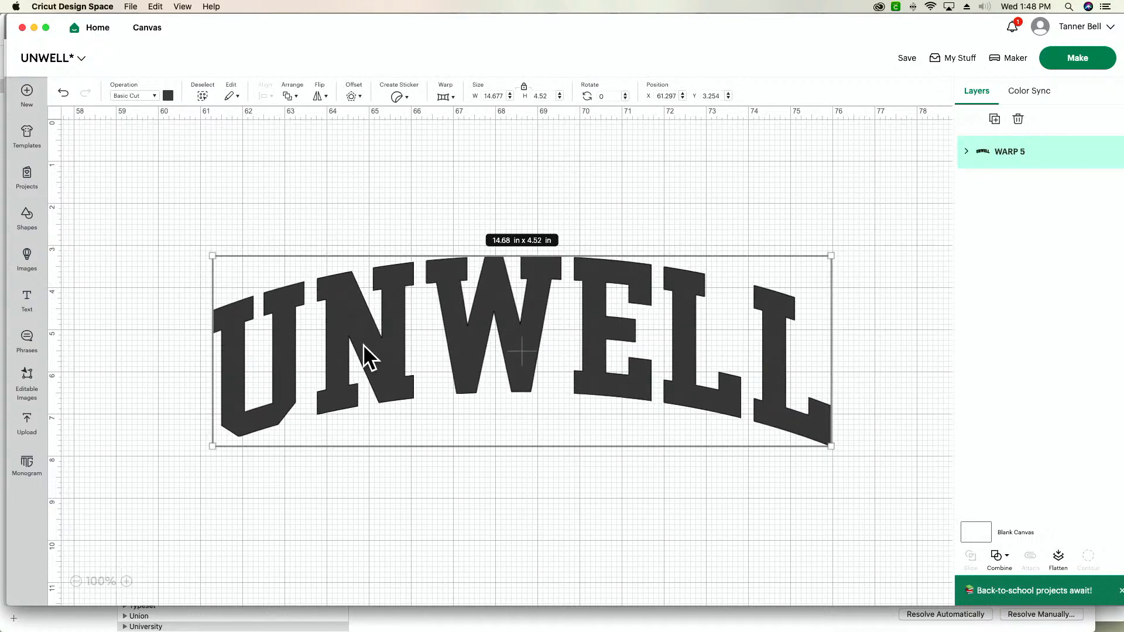
click(350, 97)
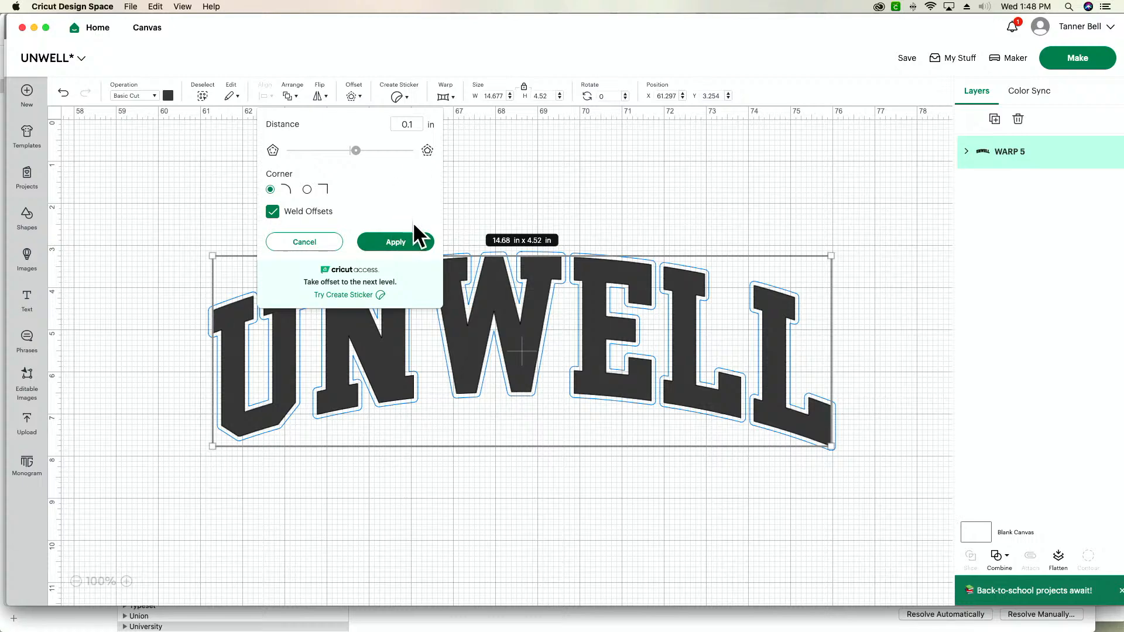
click(419, 245)
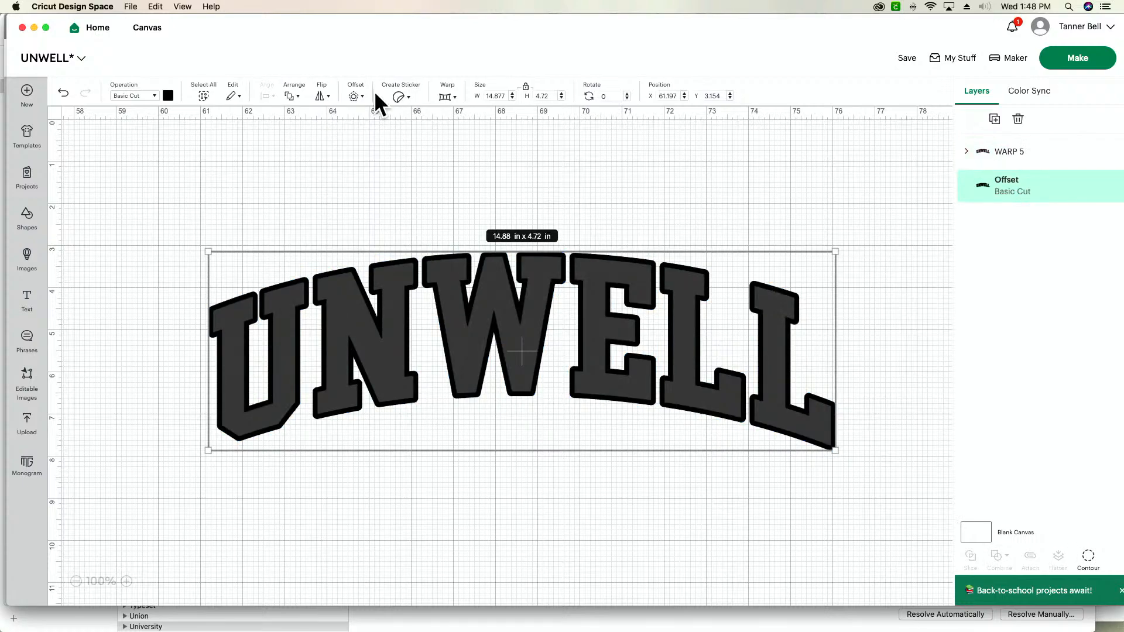
click(358, 97)
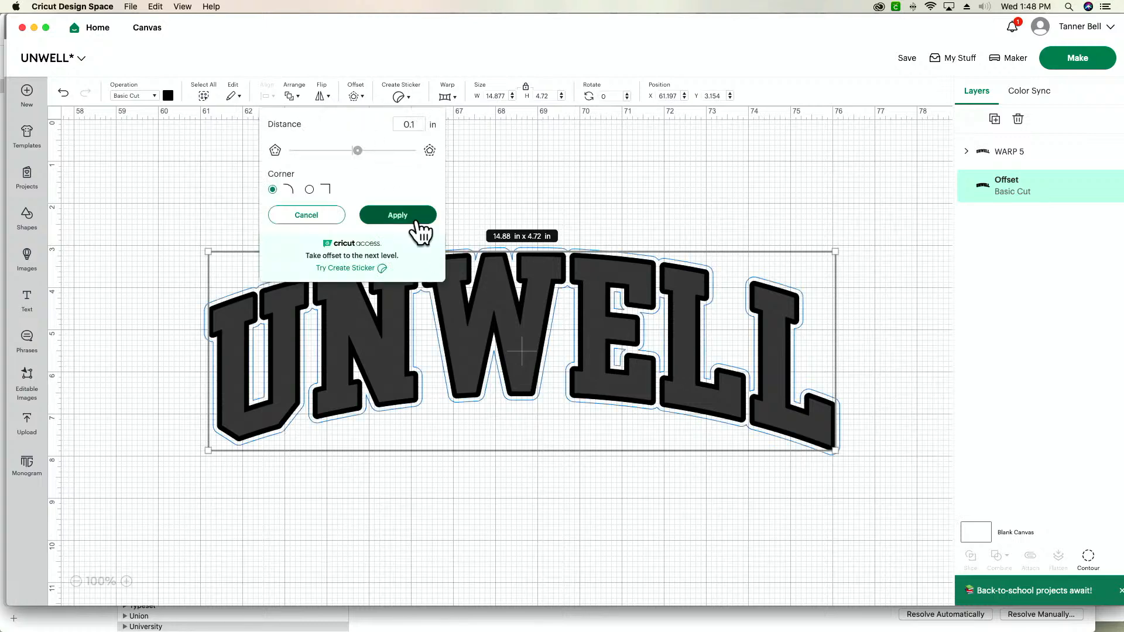
click(418, 223)
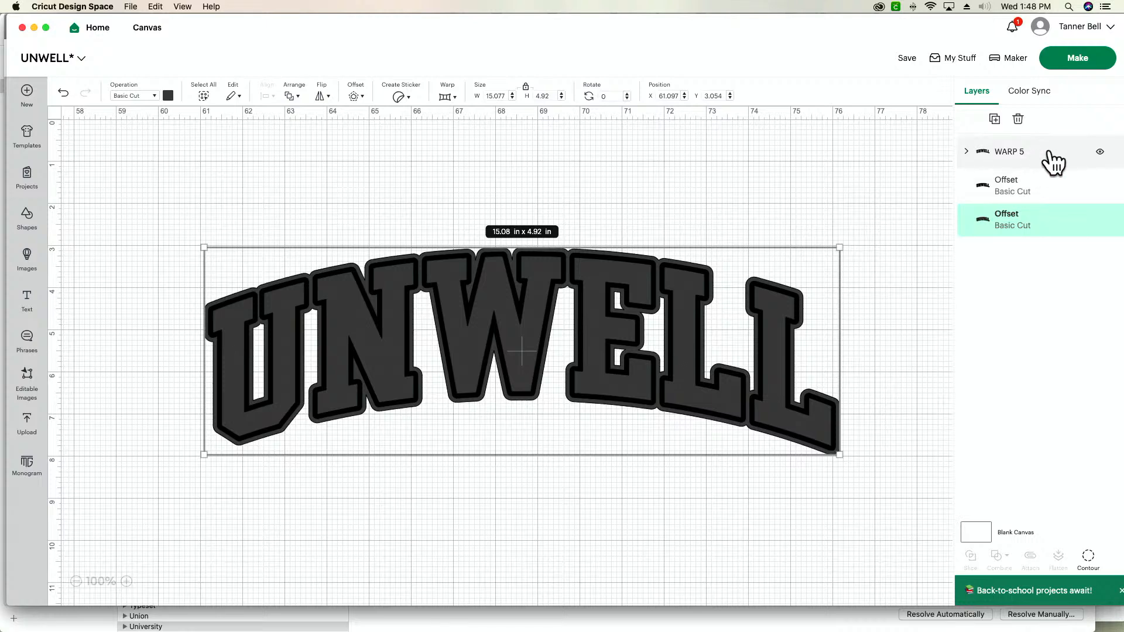
- Combine the two offset layers behind the warped UNWELL text with Exclude to form an outline
click(967, 154)
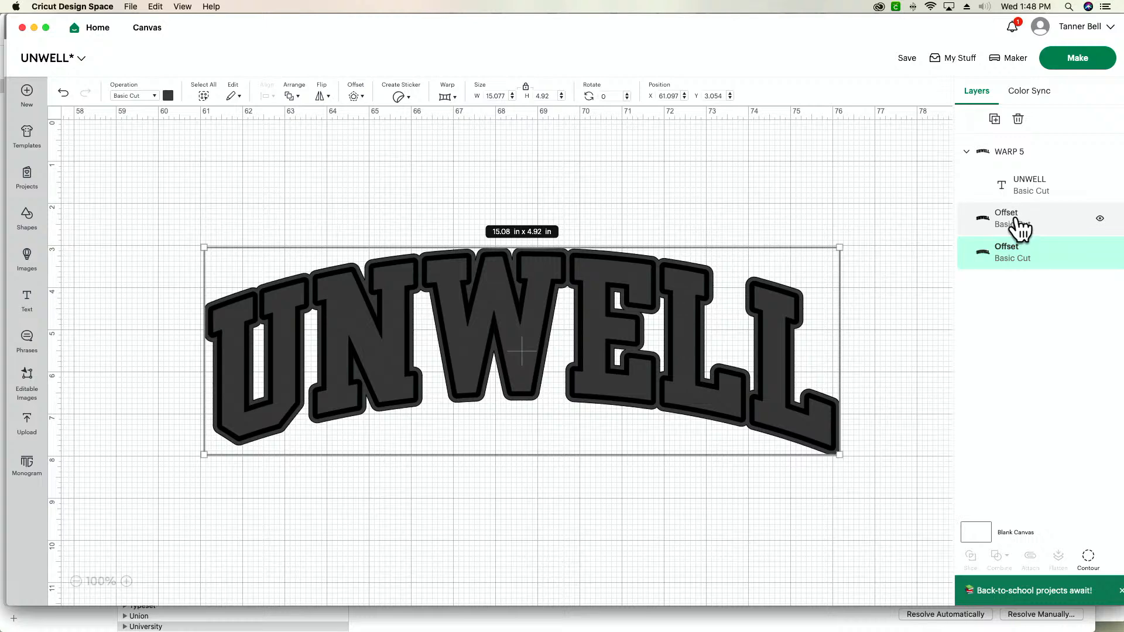
click(1022, 227)
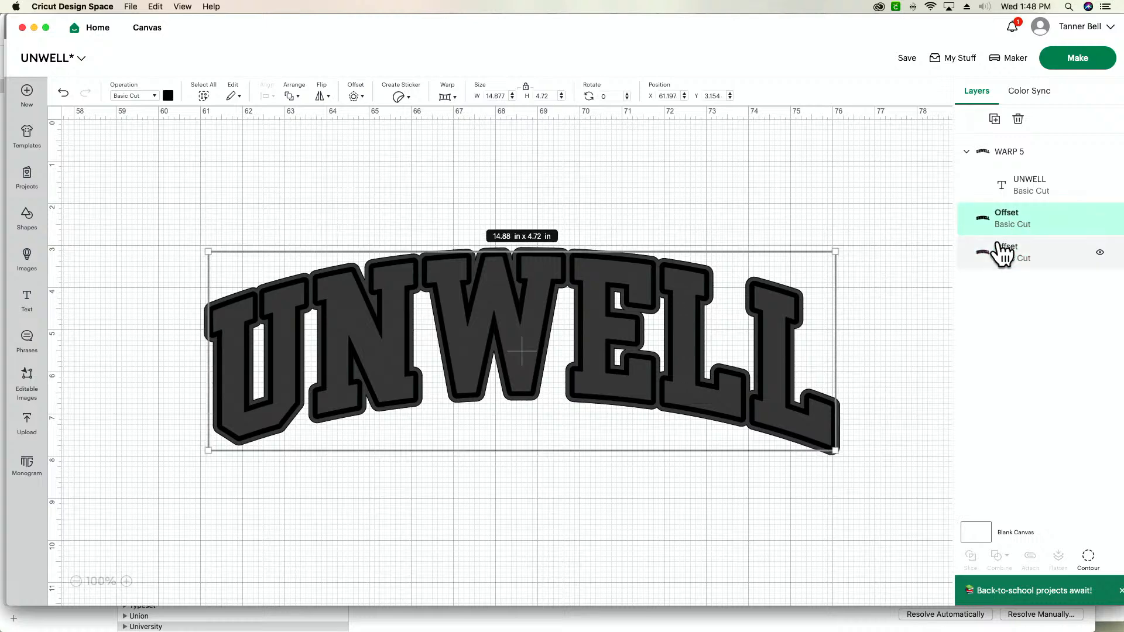
shift+click(1000, 253)
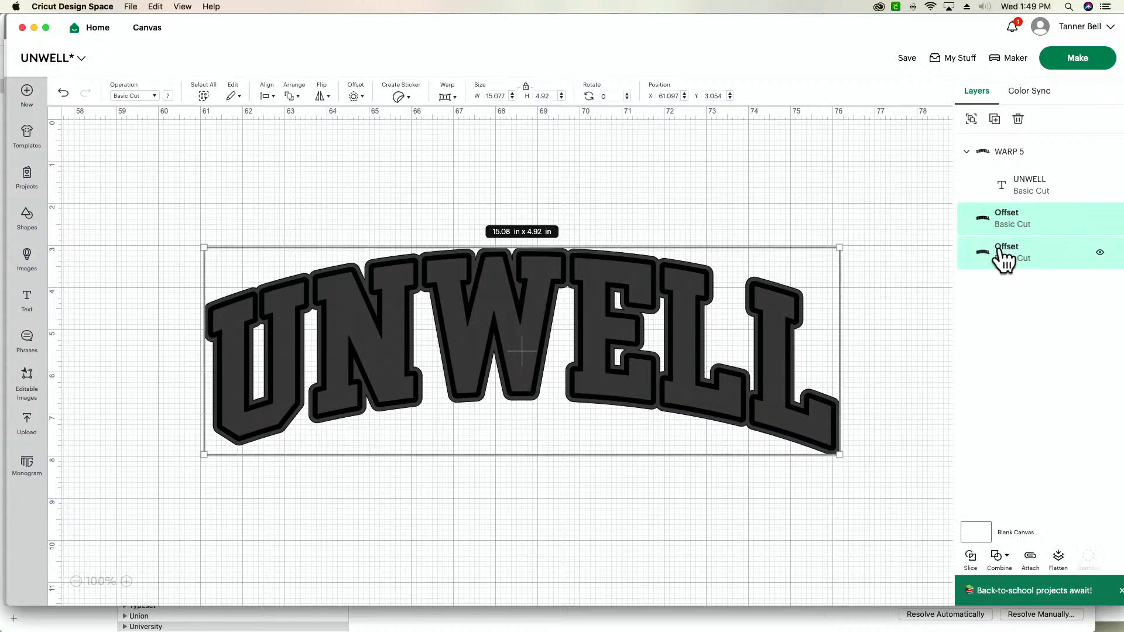
click(1005, 557)
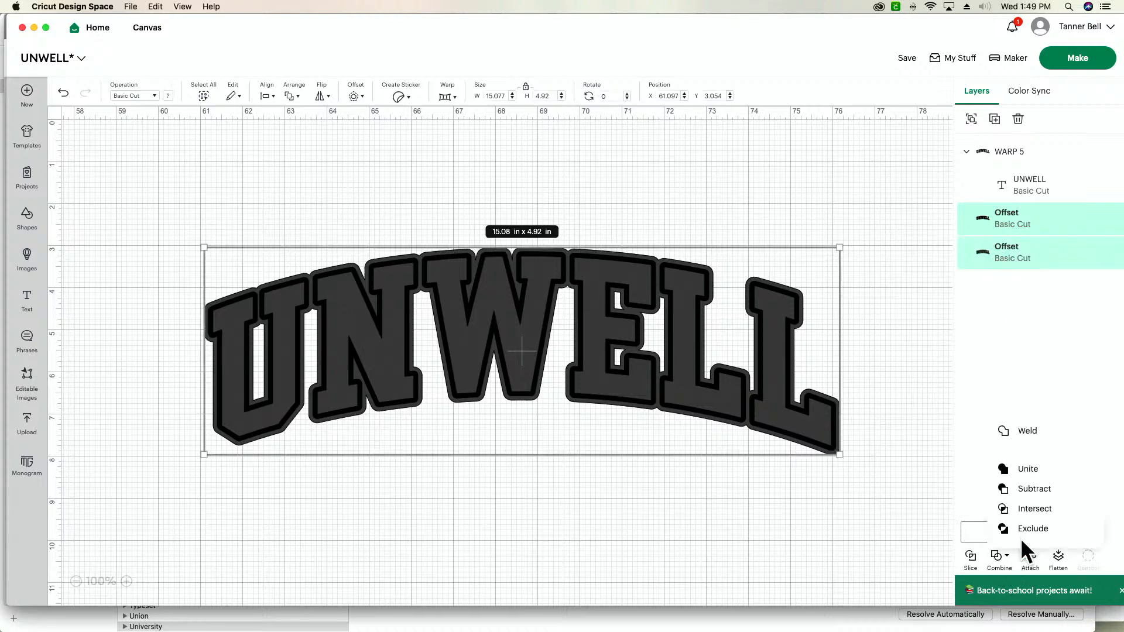
click(1029, 530)
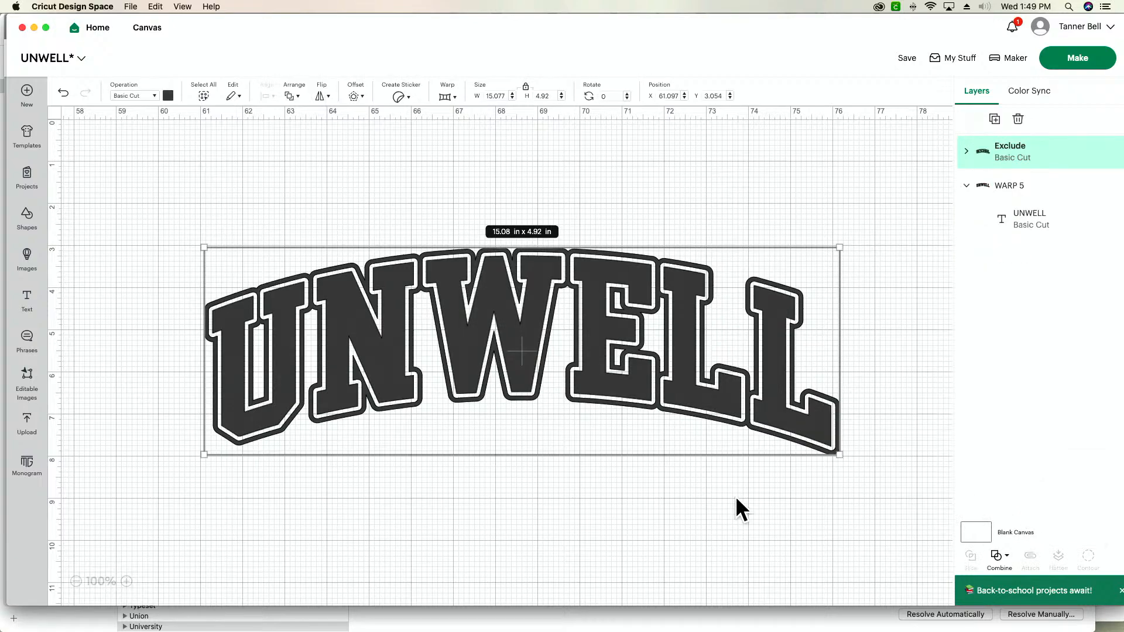
- Move the excluded outline below the UNWELL text to about X 60.5, Y 7.6, and undo the move
drag(592, 346, 565, 533)
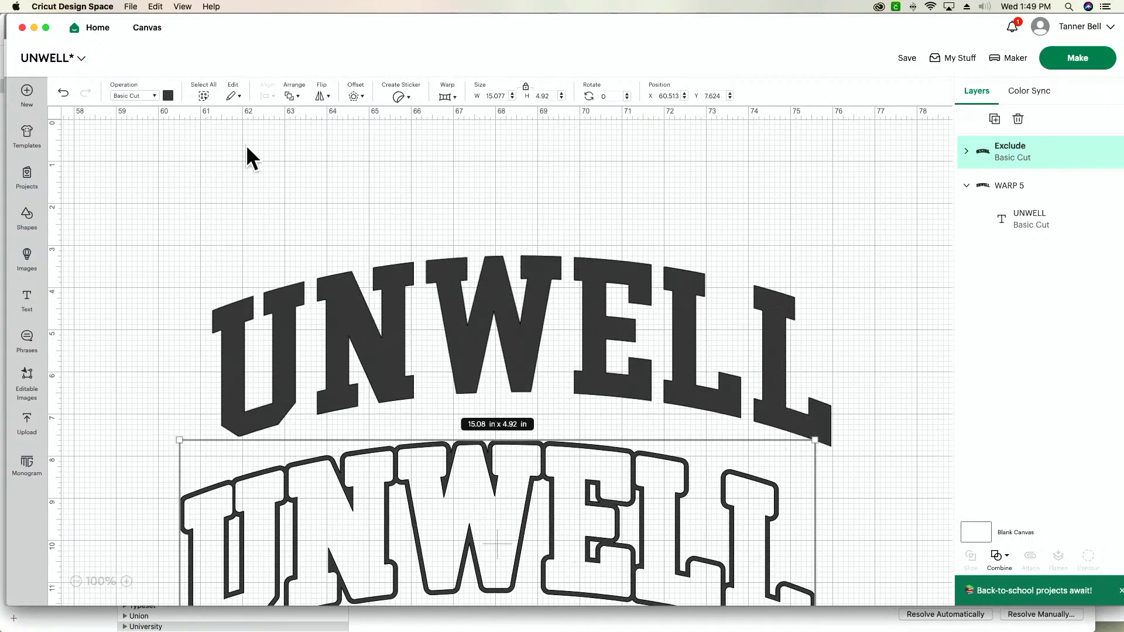
click(109, 119)
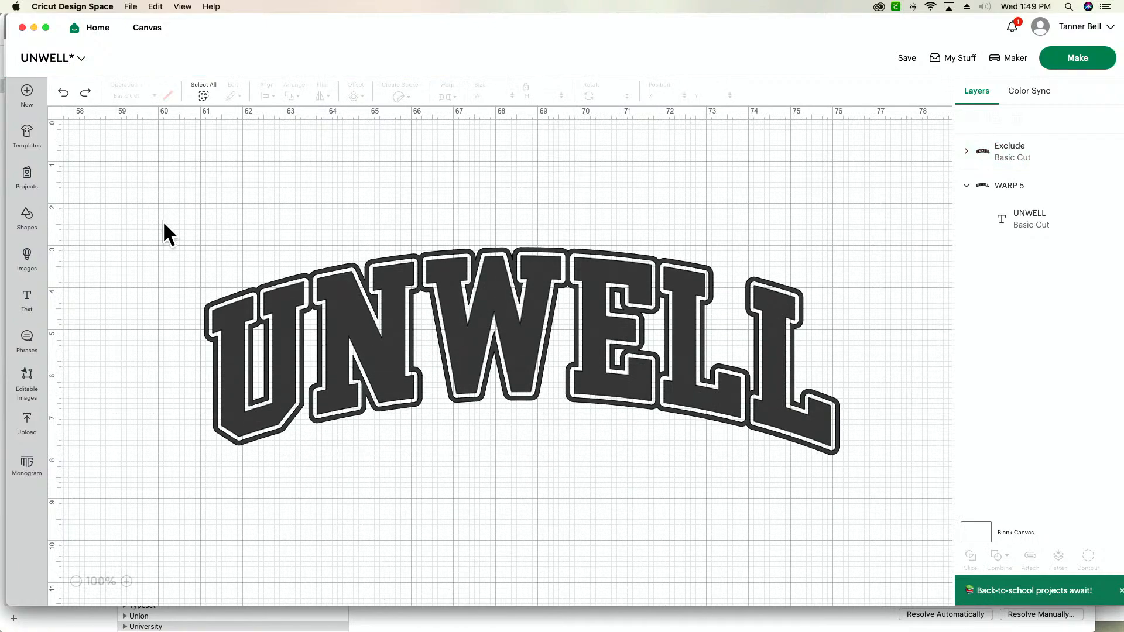
- Attach the excluded outline and the warped UNWELL text to each other
drag(147, 226, 609, 451)
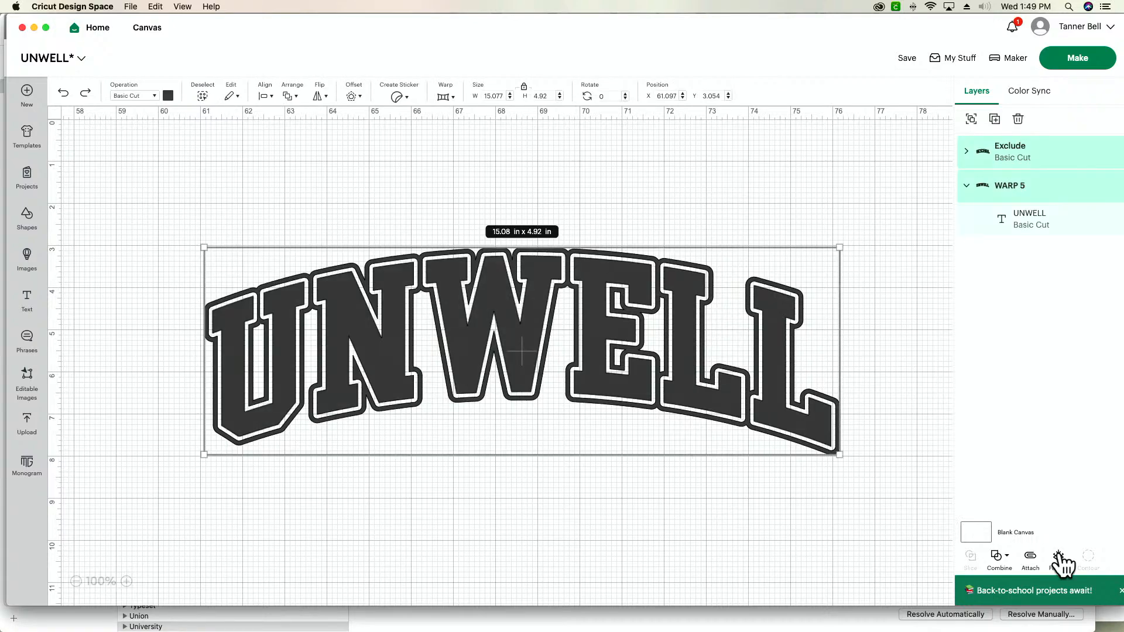
click(1031, 557)
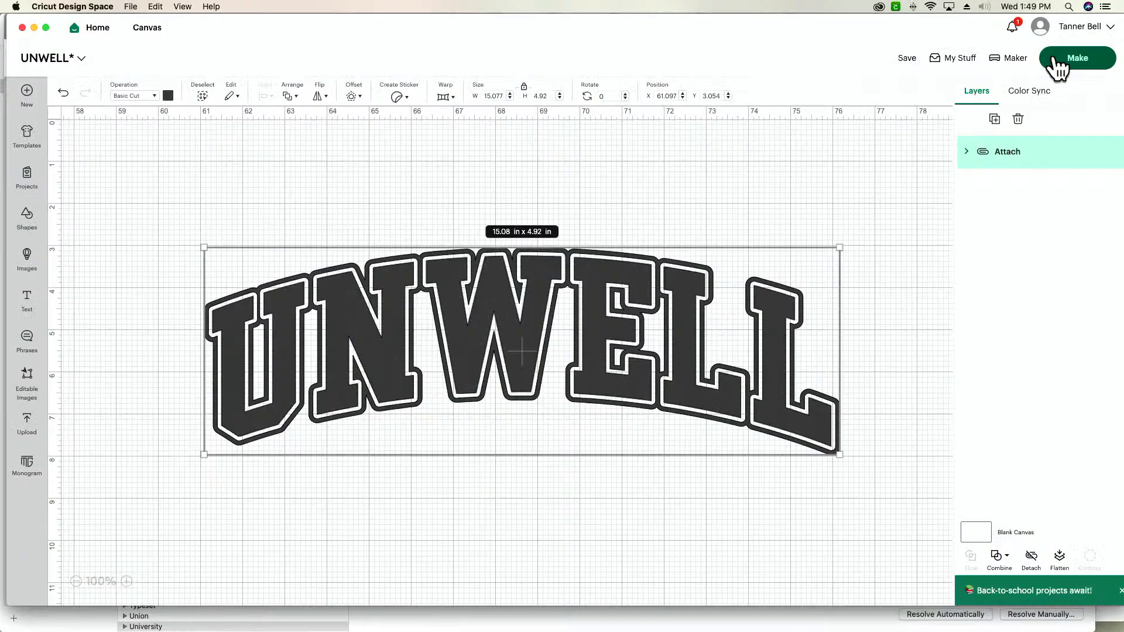
- Set the project's cutting machine to Cricut Explore 3 and deselect the design
click(1013, 57)
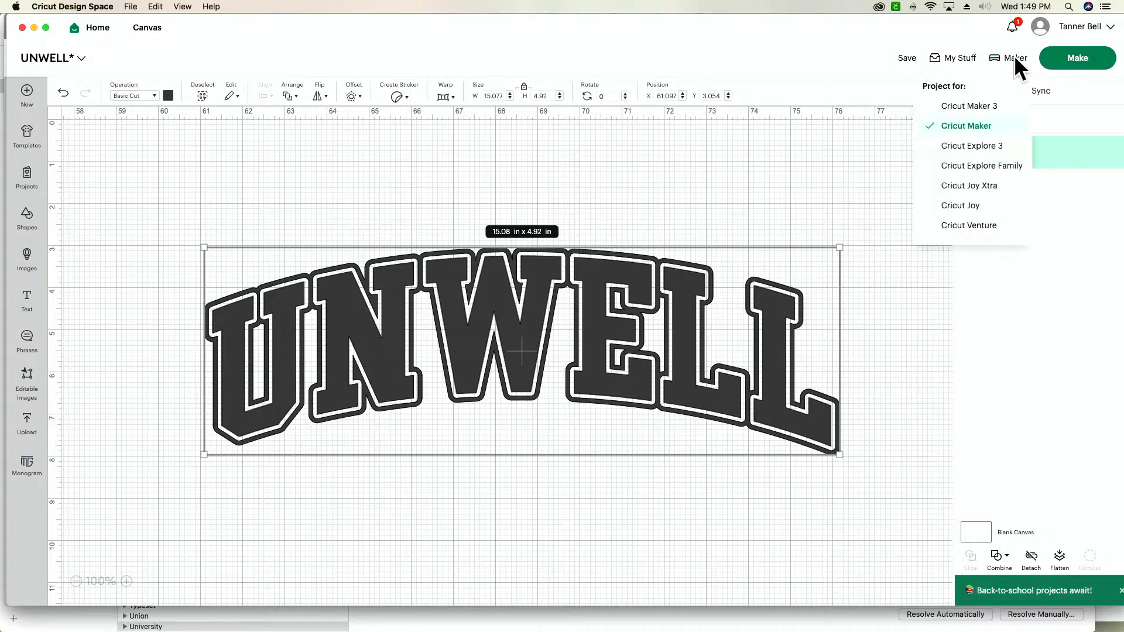
click(994, 148)
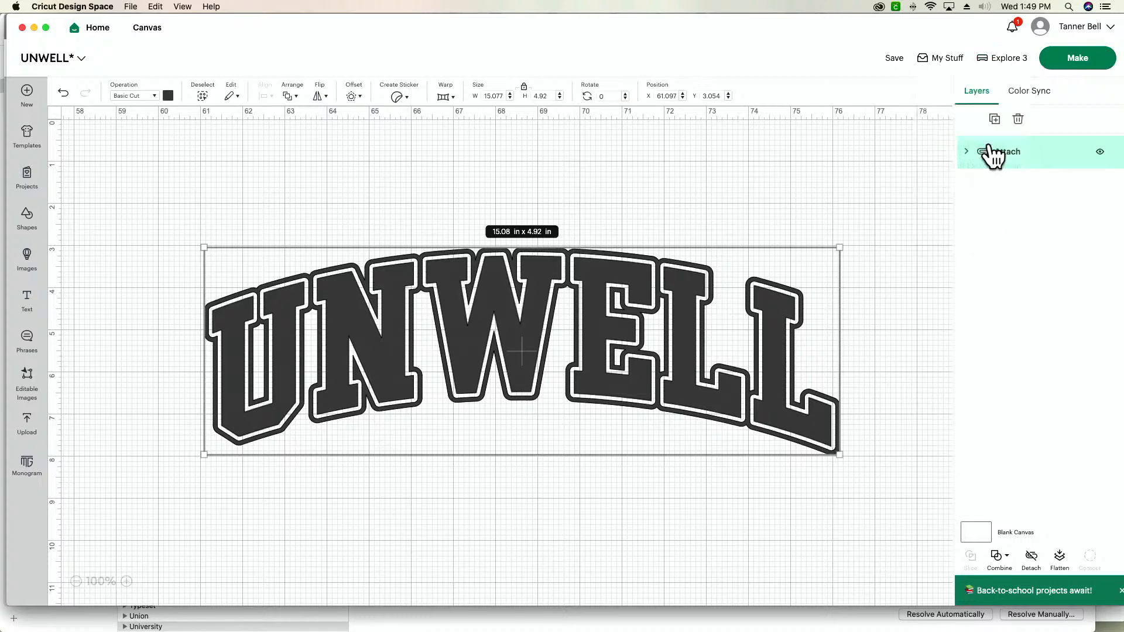
click(887, 175)
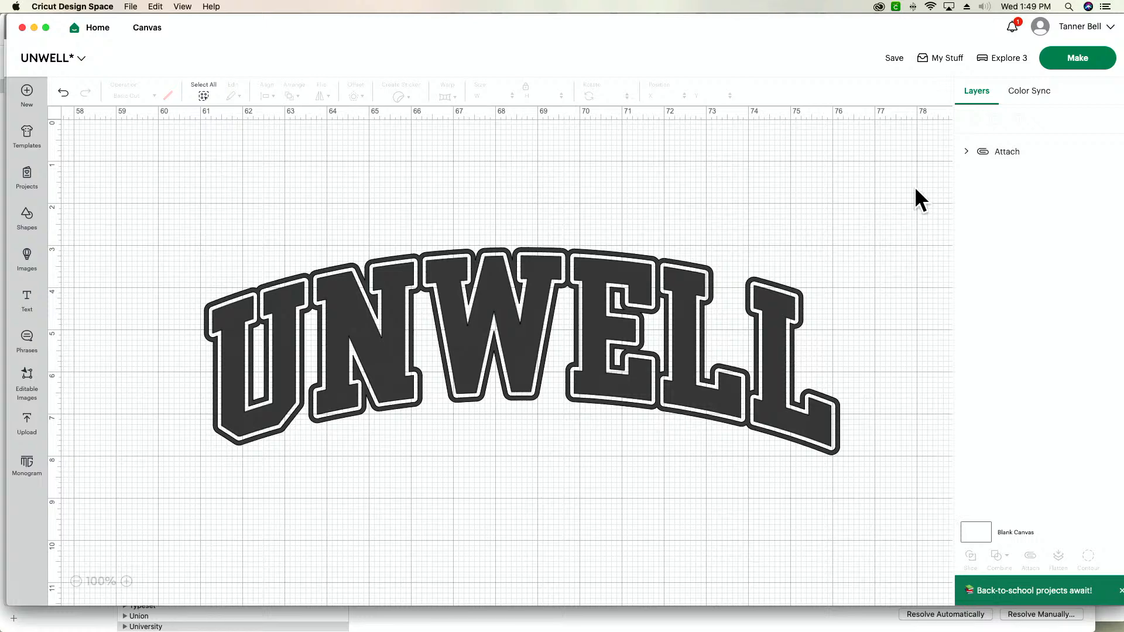
- Check the On Mat material loading option and its mat sizes for the project, and return to the canvas
click(1078, 65)
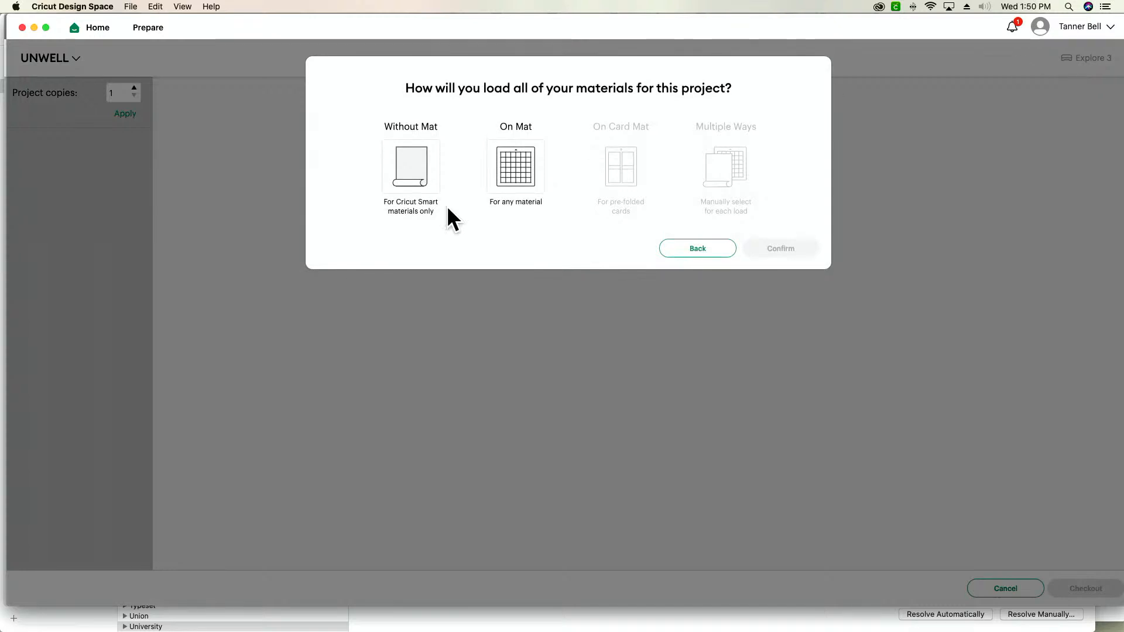
click(541, 171)
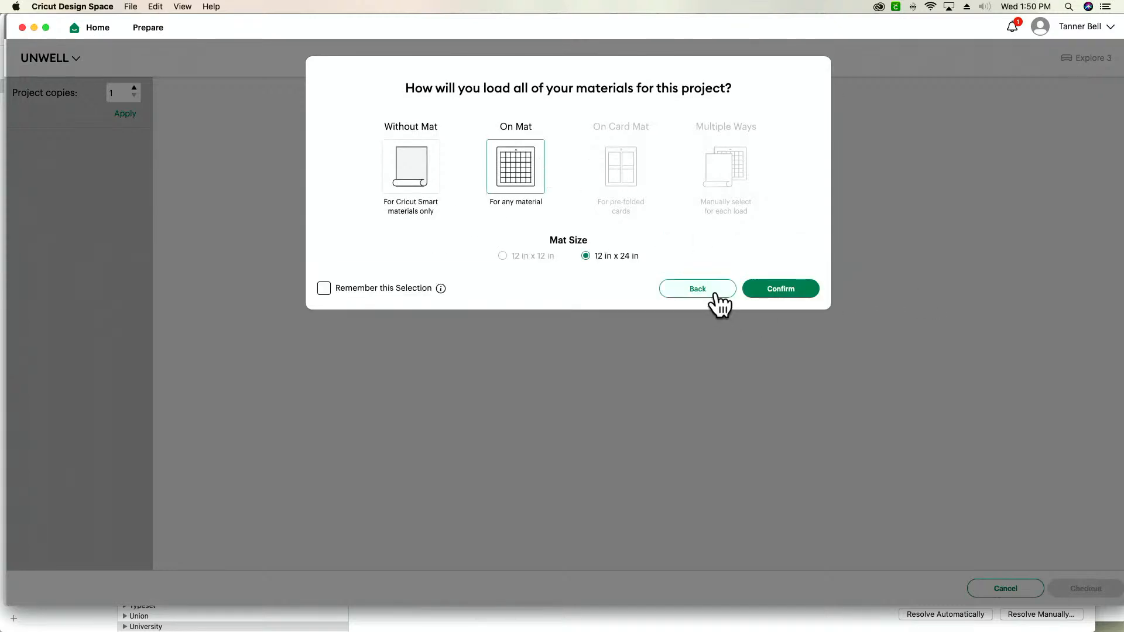
click(716, 294)
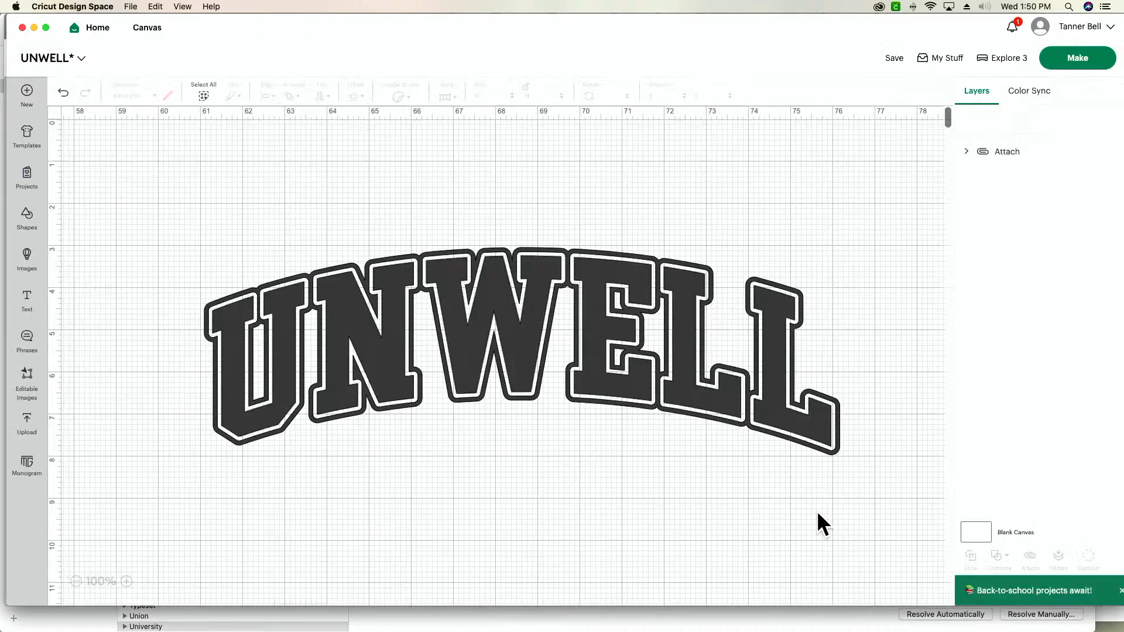
- Select the whole attached UNWELL design on the canvas
drag(818, 514, 198, 183)
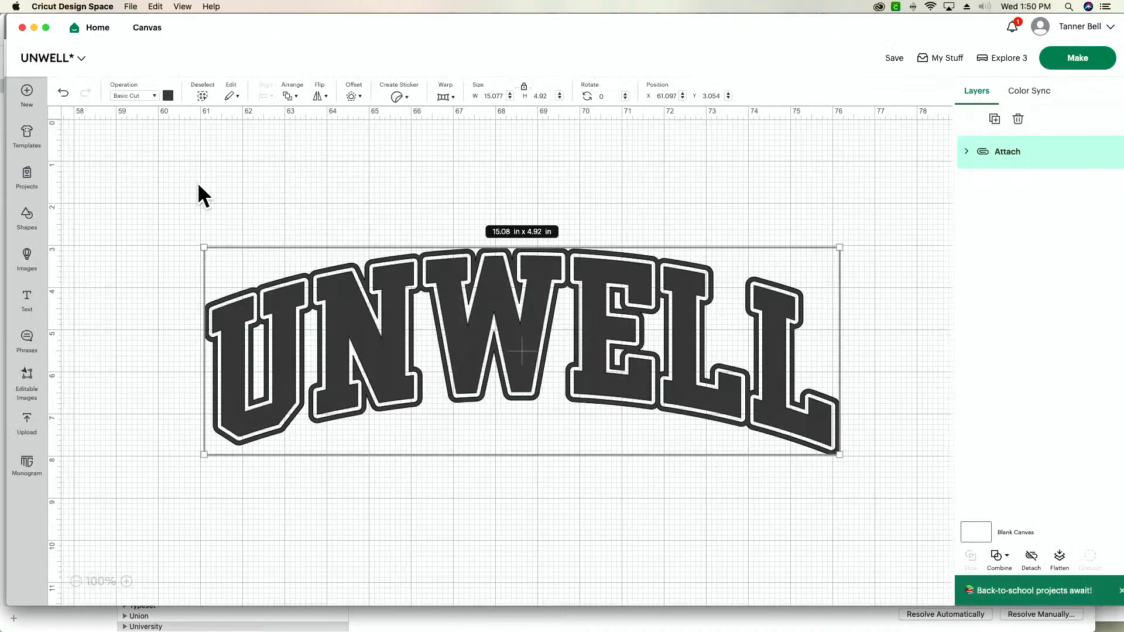